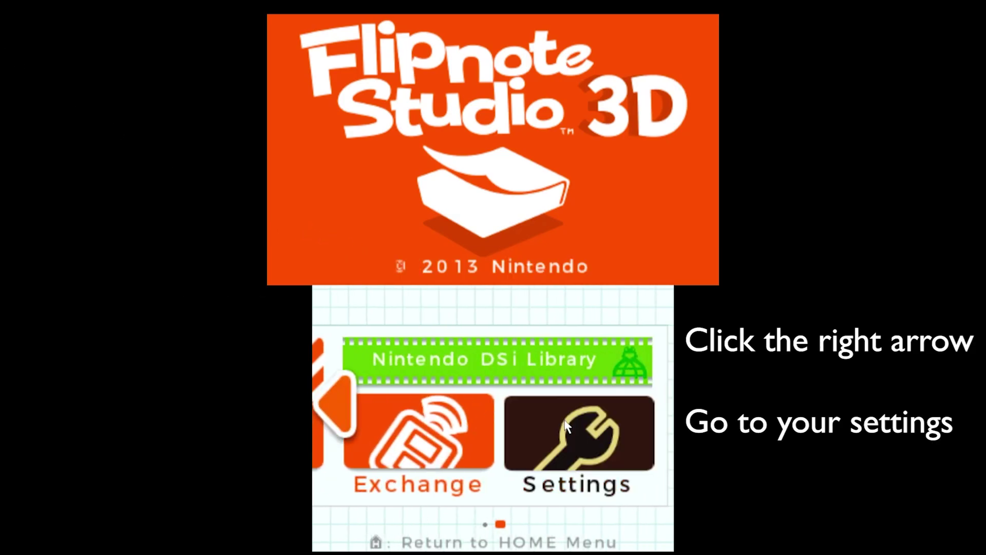
Create a new flipnote and sketch a rounded blob with a short inner stroke near the middle of the first page.
{"action": "left_click", "coordinate": [503, 338]}
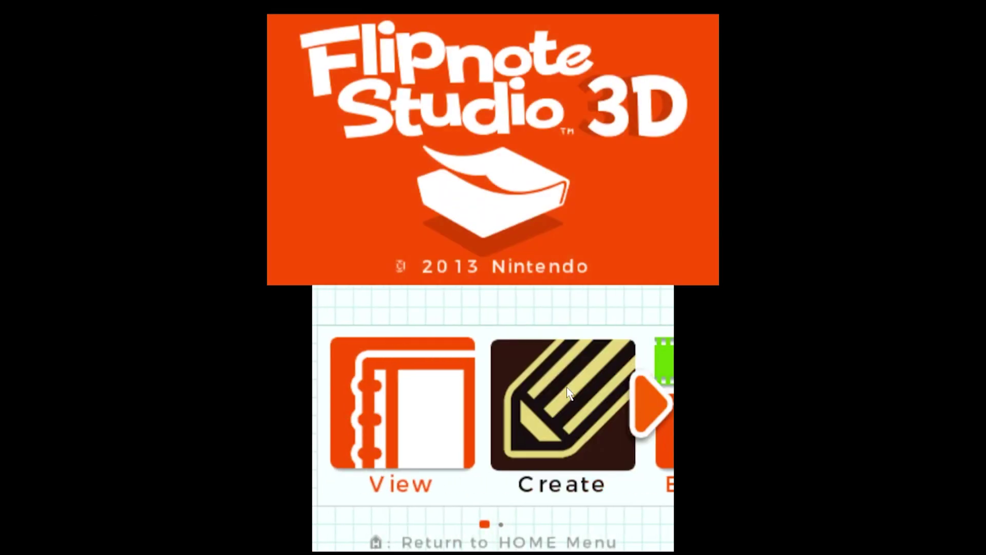
{"action": "left_click_drag", "start_coordinate": [465, 387], "coordinate": [493, 348]}
{"action": "left_click_drag", "start_coordinate": [527, 377], "coordinate": [498, 367]}
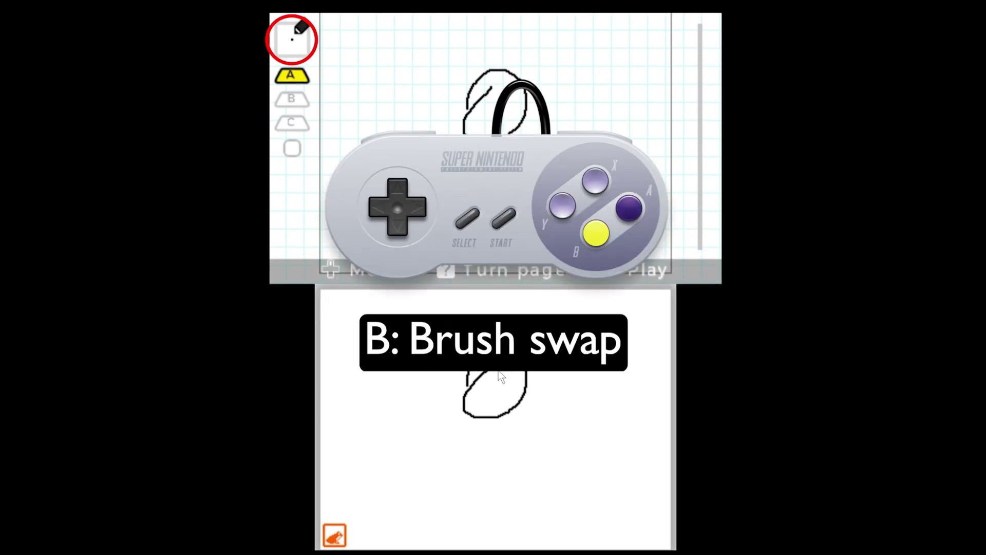
Cycle the active drawing layer through B and C back to layer A.
{"action": "key", "text": "a"}
{"action": "key", "text": "a"}
{"action": "key", "text": "a"}
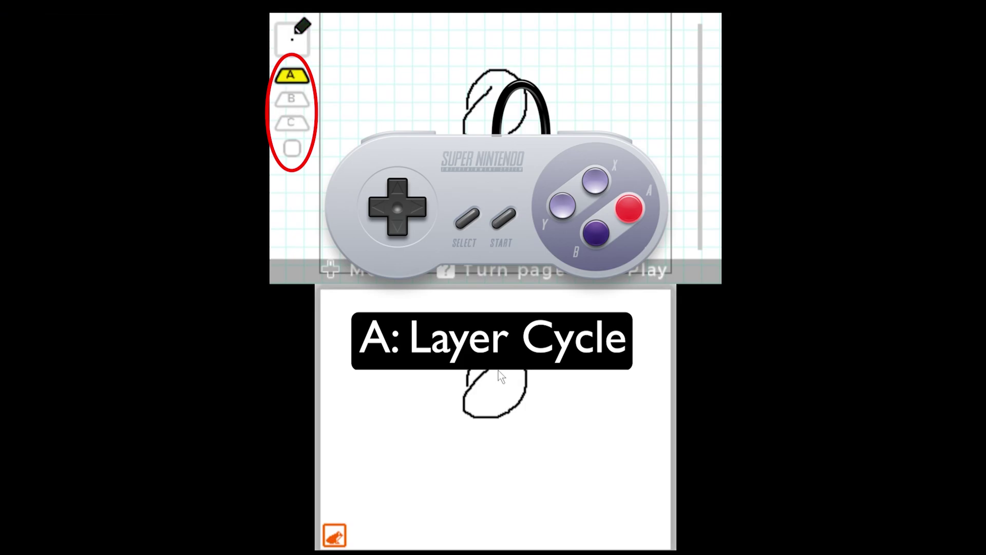
Try out undo, redo and clearing the frame on the sketched blob, ending with the drawing restored.
{"action": "key", "text": "x"}
{"action": "key", "text": "Left"}
{"action": "key", "text": "Right"}
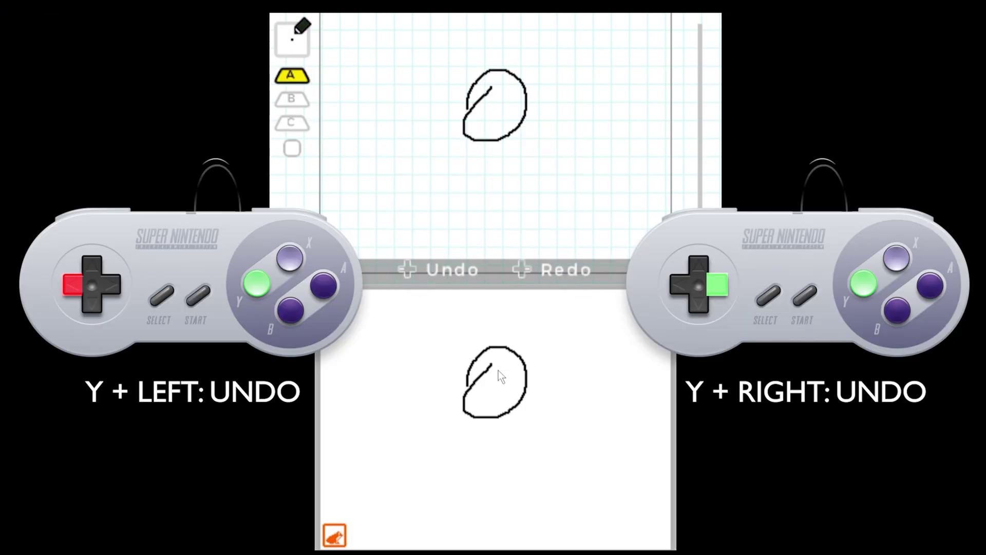
{"action": "key", "text": "z"}
{"action": "key", "text": "x"}
{"action": "key", "text": "Left"}
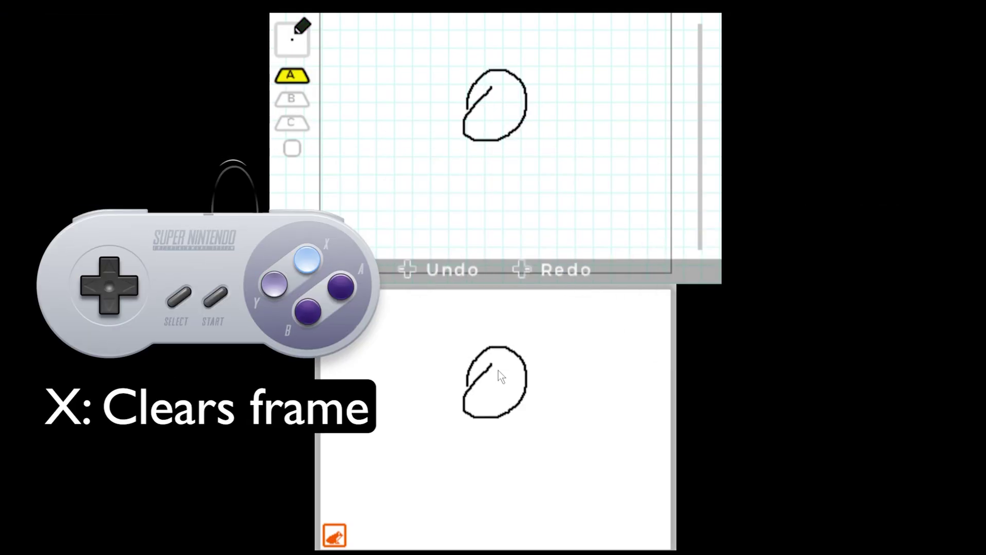
Move the sketched blob lower and further left on the first page.
{"action": "key", "text": "q"}
{"action": "mouse_move", "coordinate": [499, 371]}
{"action": "left_mouse_down"}
{"action": "mouse_move", "coordinate": [517, 379]}
{"action": "mouse_move", "coordinate": [449, 407]}
{"action": "left_mouse_up"}
{"action": "left_click", "coordinate": [646, 314]}
{"action": "left_click", "coordinate": [603, 311]}
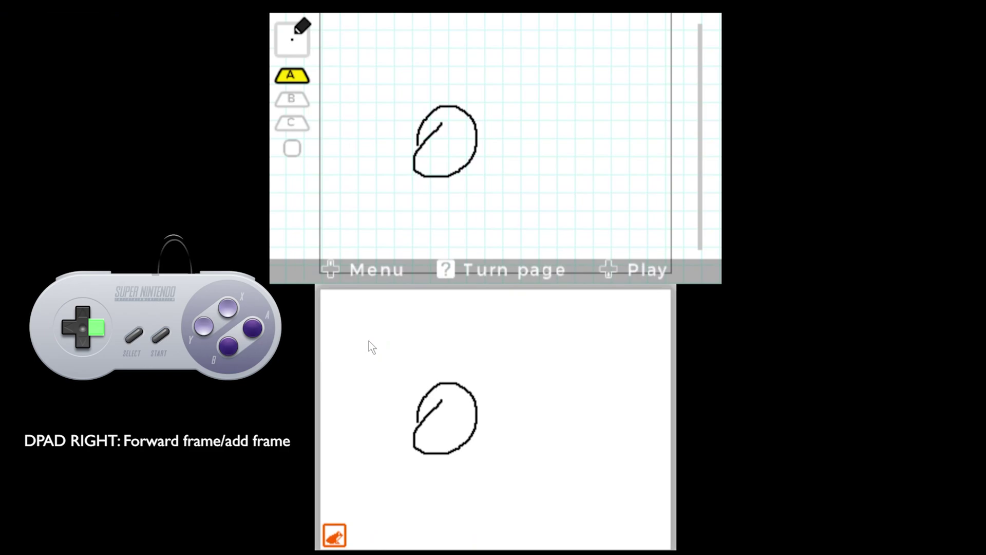
Add a second page, try flipping between the pages and showing the drawing tools, and return to the first page.
{"action": "key", "text": "Right"}
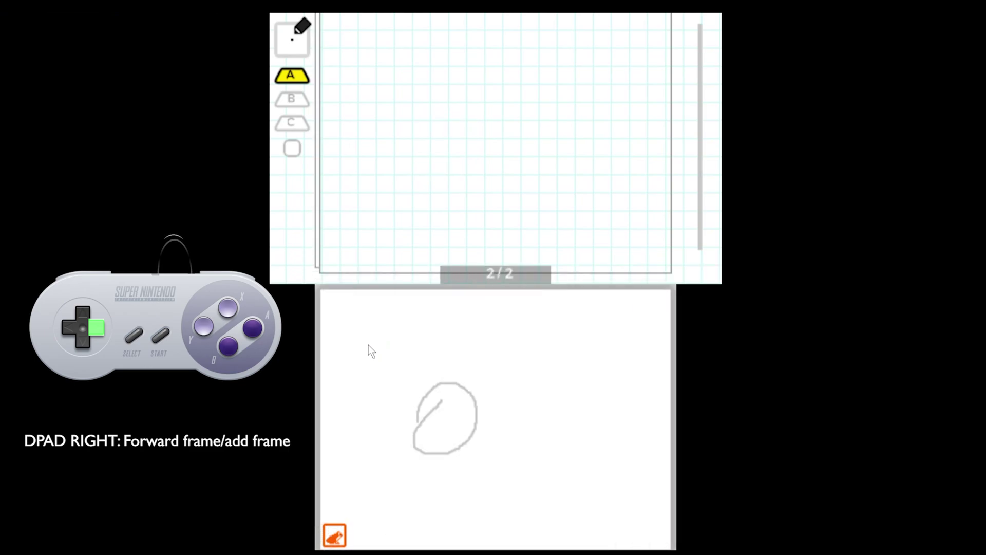
{"action": "key", "text": "Left"}
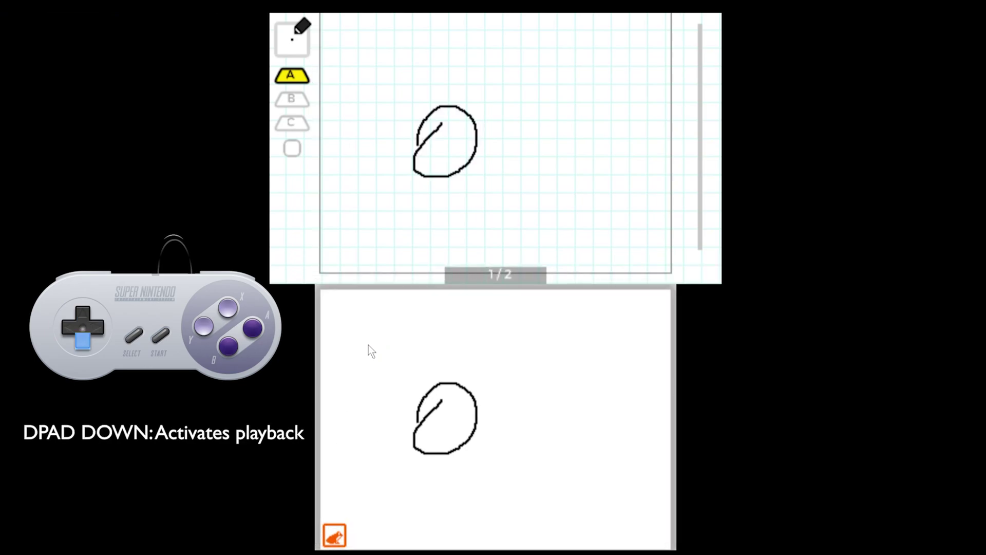
{"action": "key", "text": "Up"}
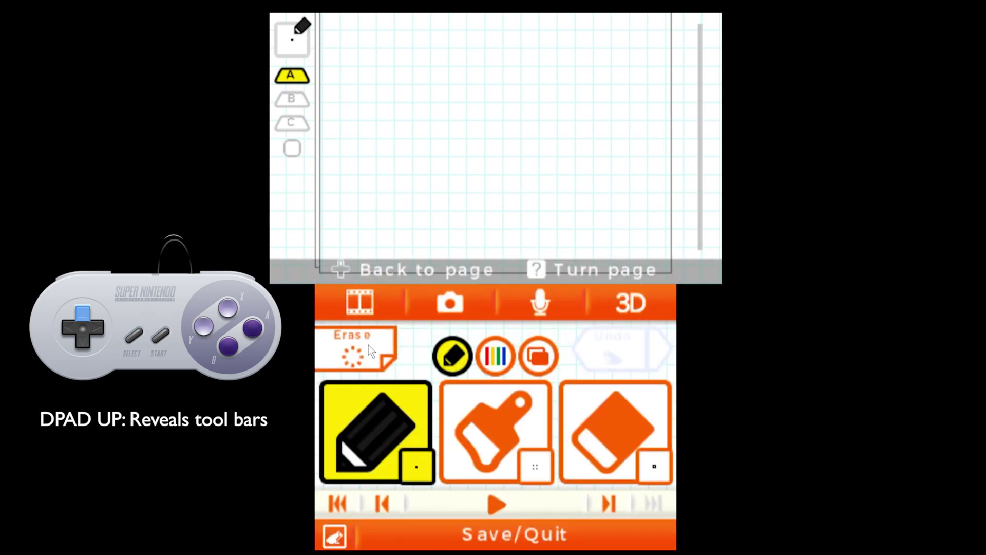
{"action": "key", "text": "Left"}
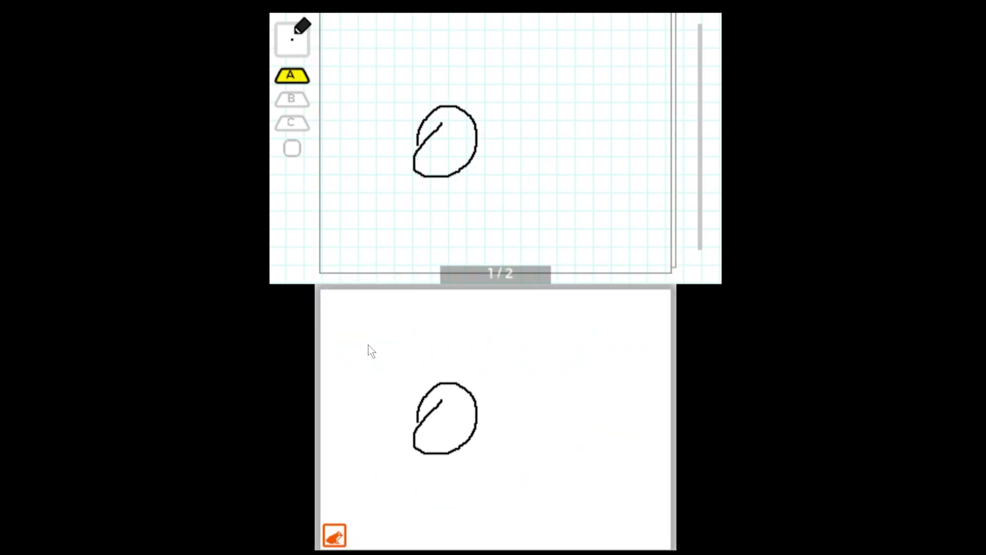
Clear the first page and animate a small ball moving from the upper-left edge to the upper-right corner, adding pages up to page 8.
{"action": "key", "text": "ctrl+z"}
{"action": "left_click_drag", "start_coordinate": [322, 312], "coordinate": [322, 328]}
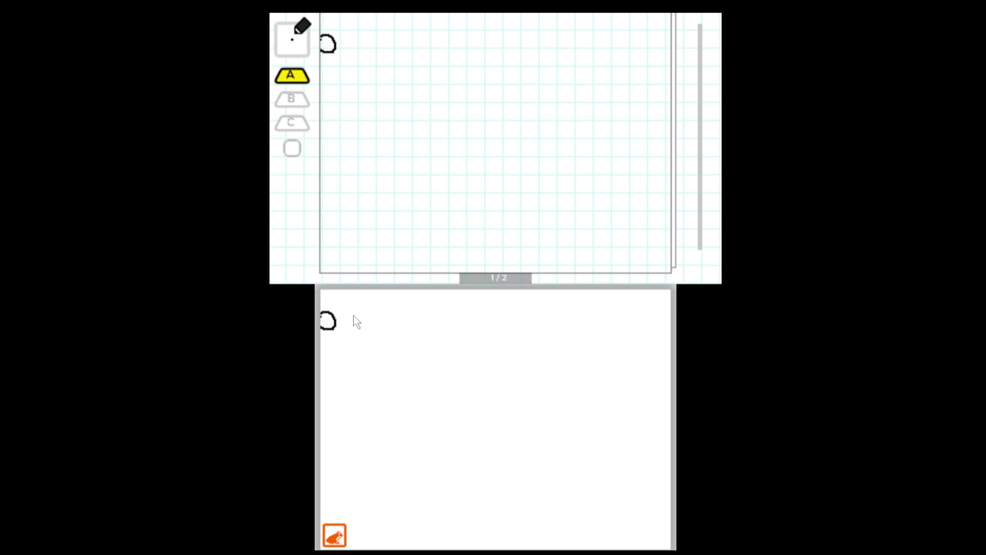
{"action": "key", "text": "Right"}
{"action": "key", "text": "Right"}
{"action": "left_click_drag", "start_coordinate": [452, 317], "coordinate": [436, 332]}
{"action": "left_click_drag", "start_coordinate": [484, 301], "coordinate": [476, 303]}
{"action": "key", "text": "Right"}
{"action": "key", "text": "Right"}
{"action": "left_click_drag", "start_coordinate": [575, 292], "coordinate": [547, 302]}
{"action": "key", "text": "Right"}
{"action": "left_click_drag", "start_coordinate": [640, 308], "coordinate": [652, 320]}
{"action": "key", "text": "Right"}
{"action": "key", "text": "Right"}
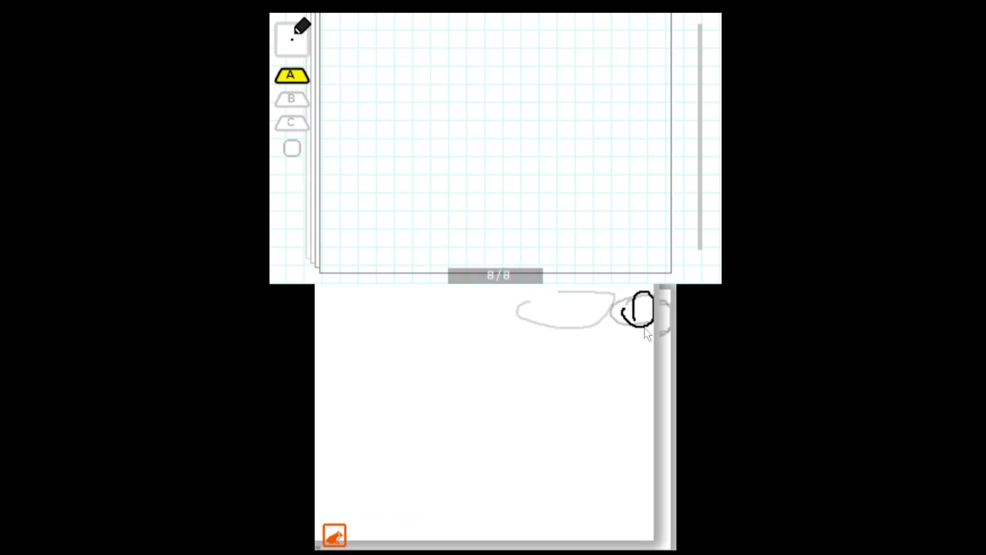
Continue the ball animation down the right edge to the bottom corner, drawing one position per new page, up to page 15.
{"action": "left_click_drag", "start_coordinate": [647, 364], "coordinate": [653, 360]}
{"action": "key", "text": "Right"}
{"action": "left_click_drag", "start_coordinate": [648, 426], "coordinate": [647, 430]}
{"action": "key", "text": "Right"}
{"action": "left_click_drag", "start_coordinate": [644, 480], "coordinate": [641, 484]}
{"action": "key", "text": "Right"}
{"action": "mouse_move", "coordinate": [647, 521]}
{"action": "left_mouse_down"}
{"action": "mouse_move", "coordinate": [630, 532]}
{"action": "mouse_move", "coordinate": [643, 535]}
{"action": "mouse_move", "coordinate": [628, 524]}
{"action": "mouse_move", "coordinate": [645, 528]}
{"action": "left_mouse_up"}
{"action": "key", "text": "Right"}
{"action": "key", "text": "Right"}
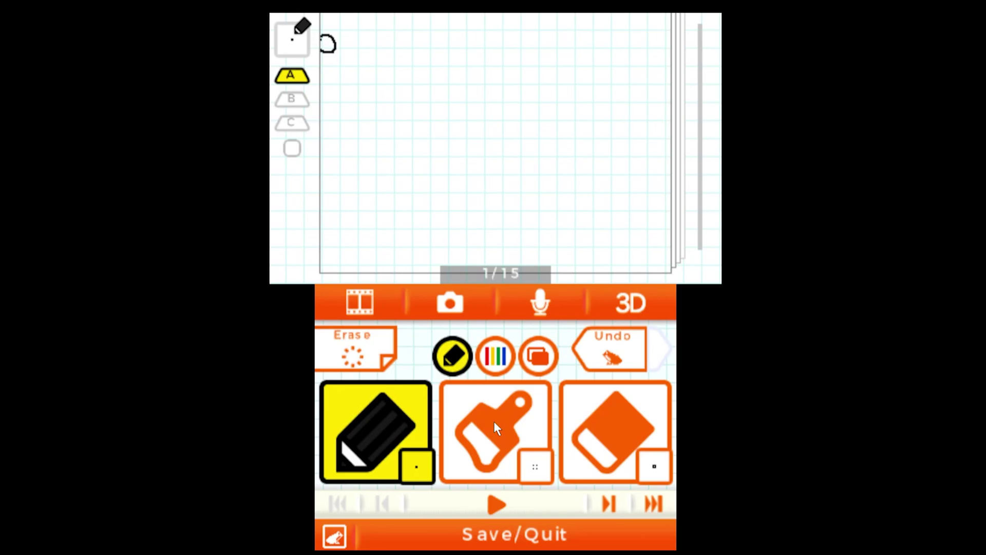
Examine the pencil's nib choices, including the additional larger nibs, and keep the current one.
{"action": "left_click", "coordinate": [416, 467]}
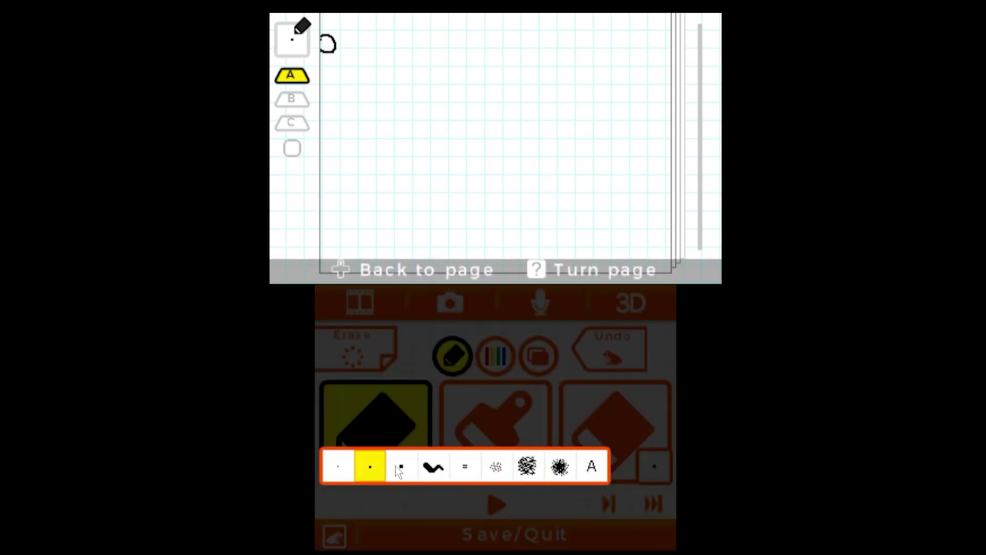
{"action": "key", "text": "q"}
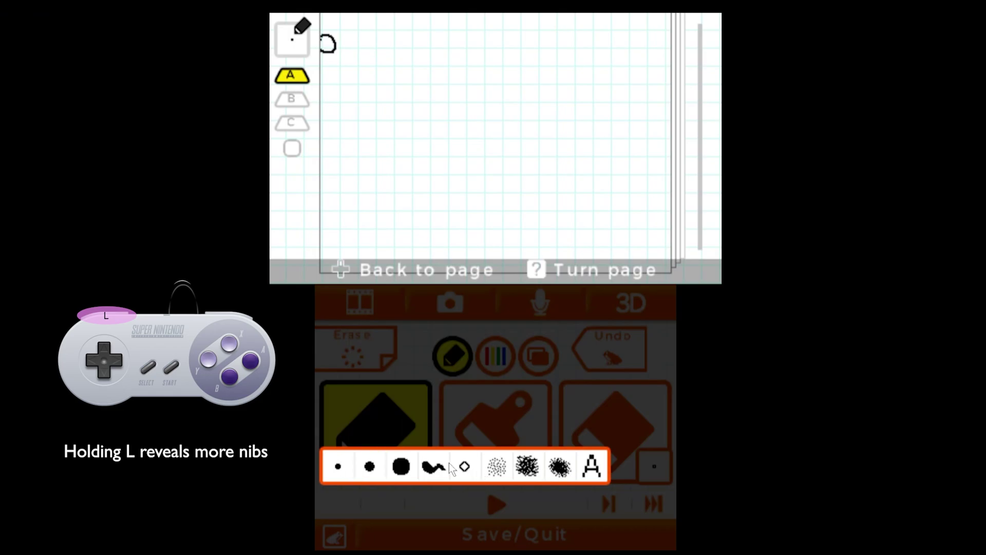
{"action": "left_click", "coordinate": [435, 424]}
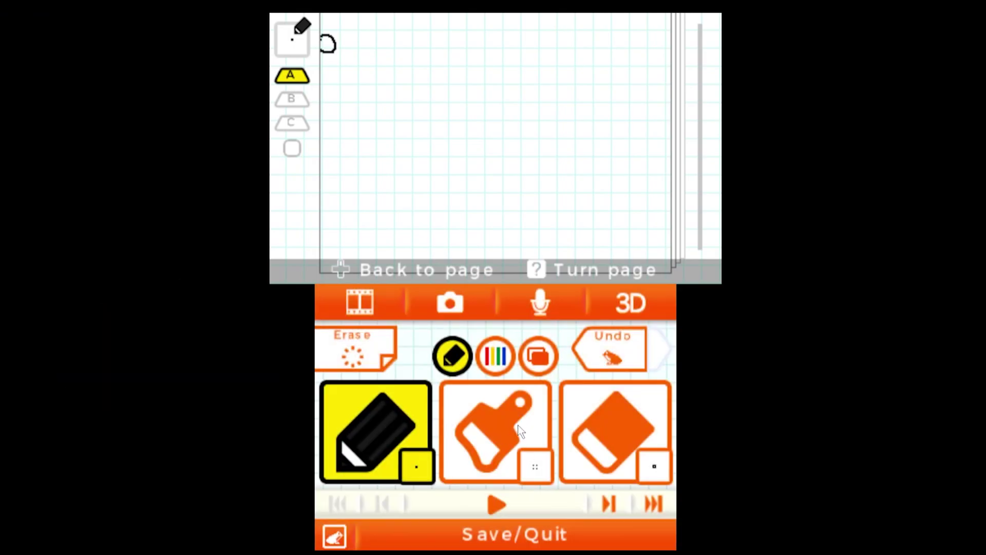
Examine the paintbrush's Normal paint patterns, including the extra shades and fill tool options.
{"action": "left_click", "coordinate": [538, 468]}
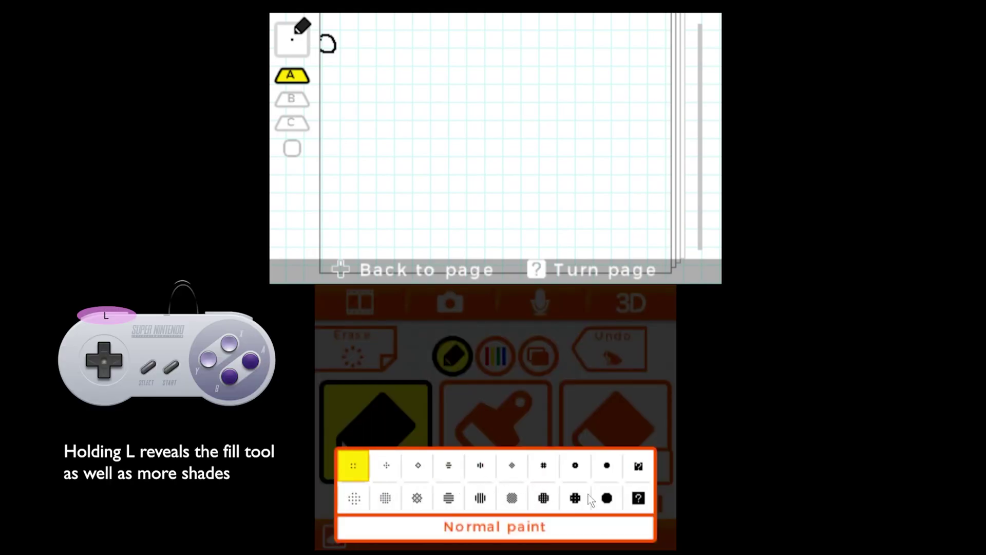
{"action": "key", "text": "q"}
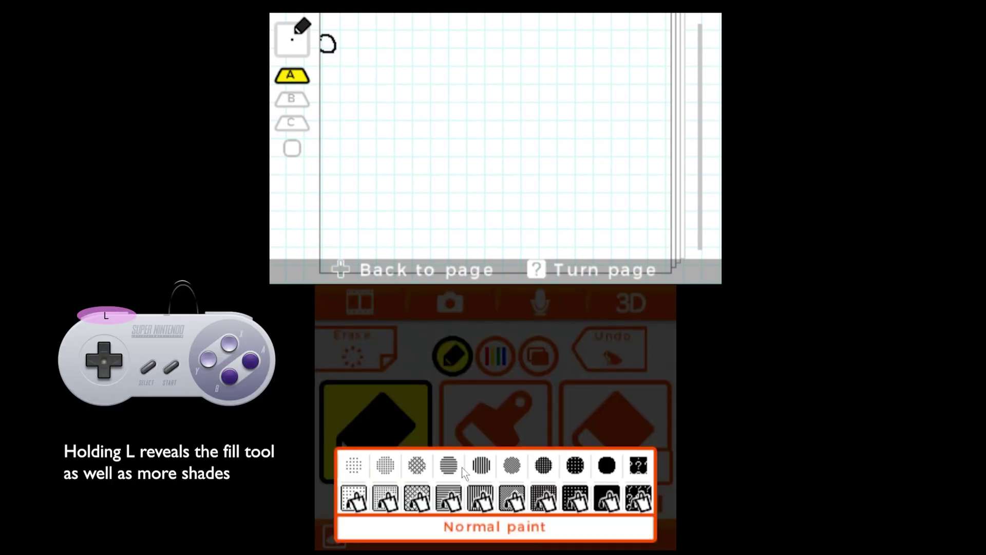
{"action": "left_click", "coordinate": [504, 436]}
Examine the eraser's tip choices, including the dithering erasers, and keep the small square tip.
{"action": "left_click", "coordinate": [655, 466]}
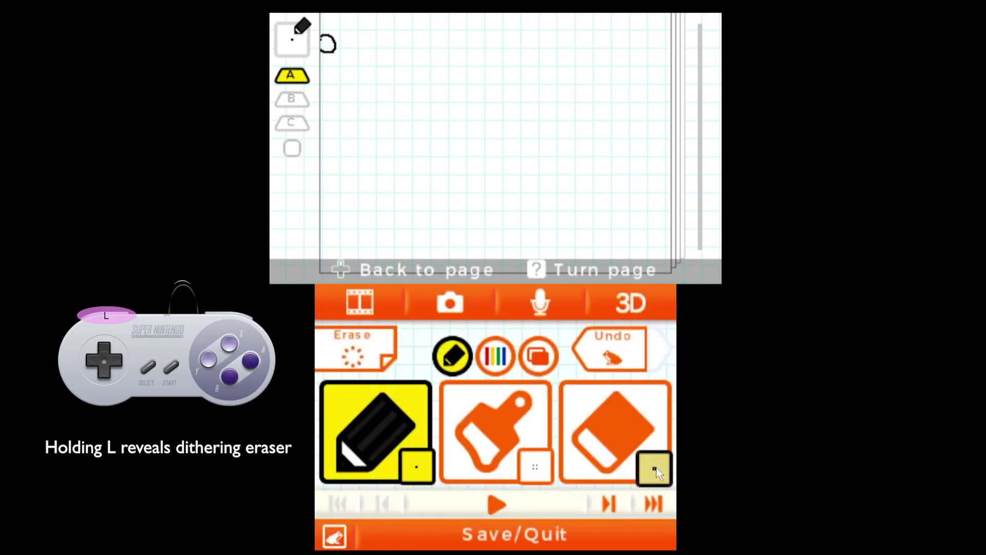
{"action": "key", "text": "q"}
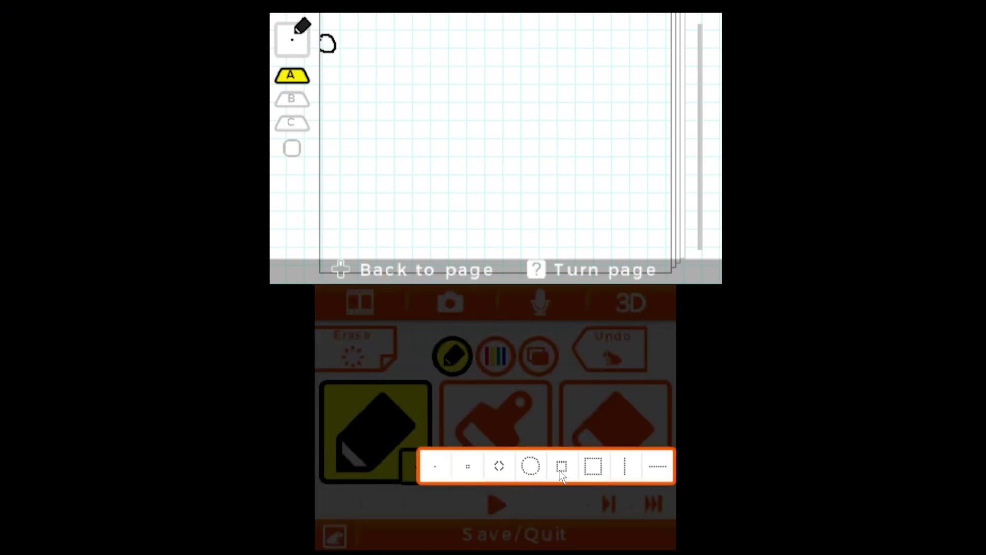
{"action": "left_click", "coordinate": [468, 466]}
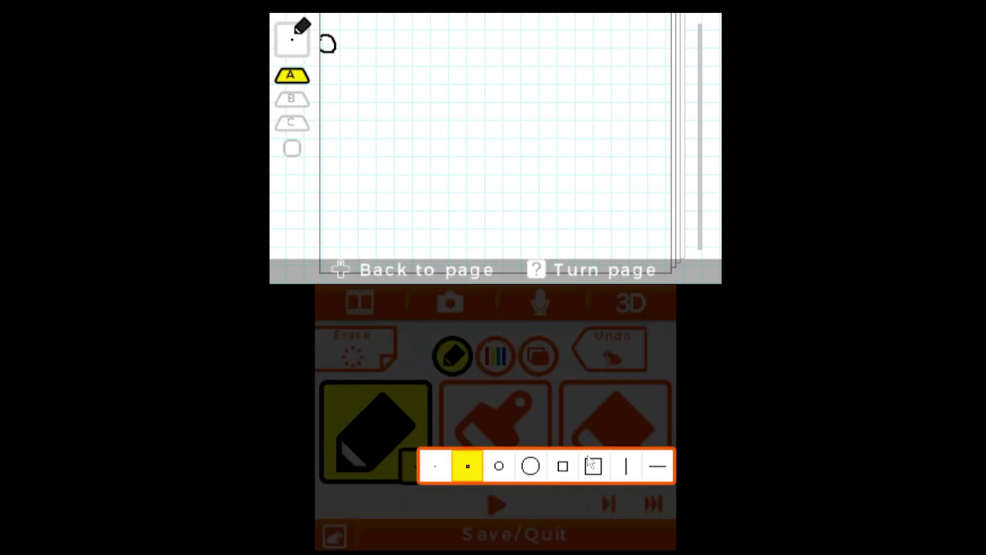
Play the animation, switch playback to single play and back to looping, and set the playback speed to 5.
{"action": "left_click", "coordinate": [493, 506]}
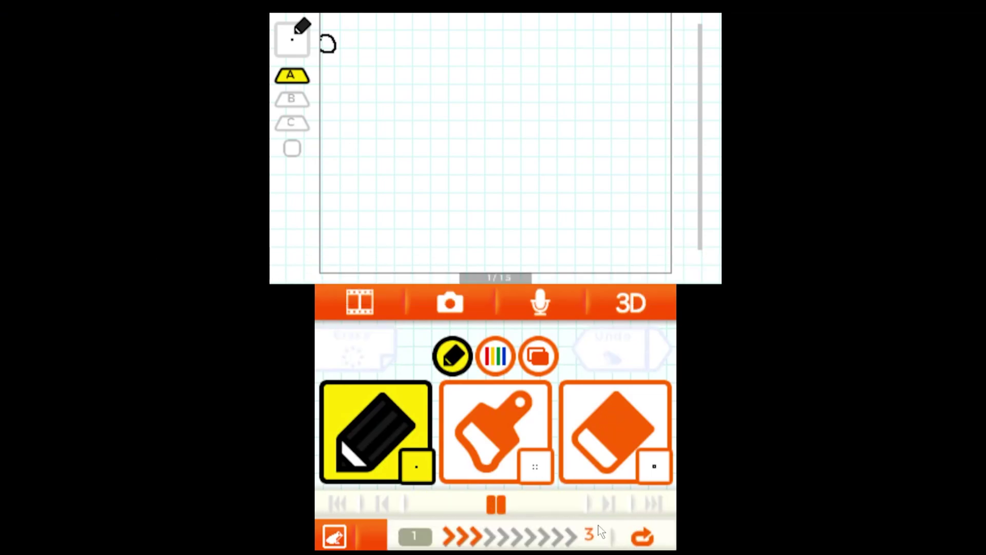
{"action": "left_click", "coordinate": [643, 539]}
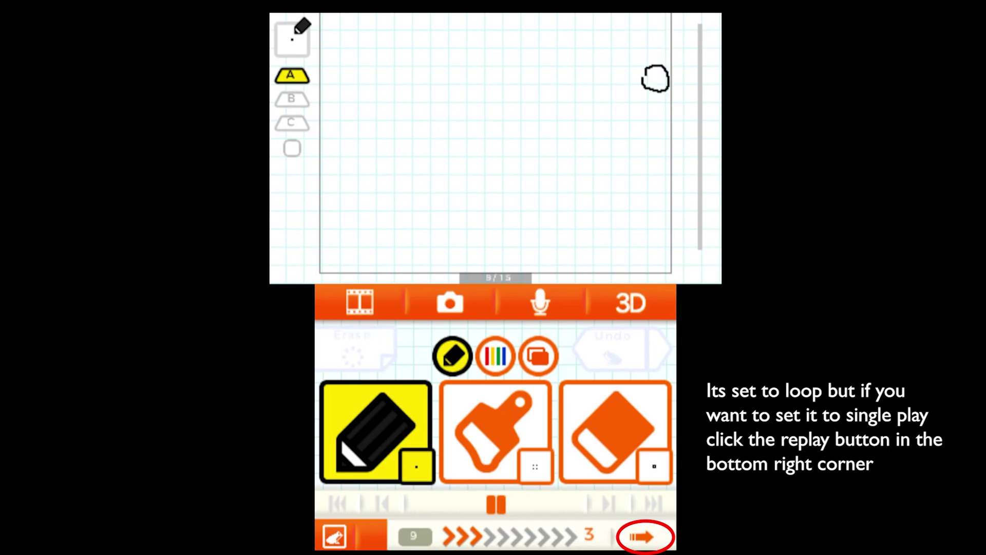
{"action": "left_click", "coordinate": [645, 540]}
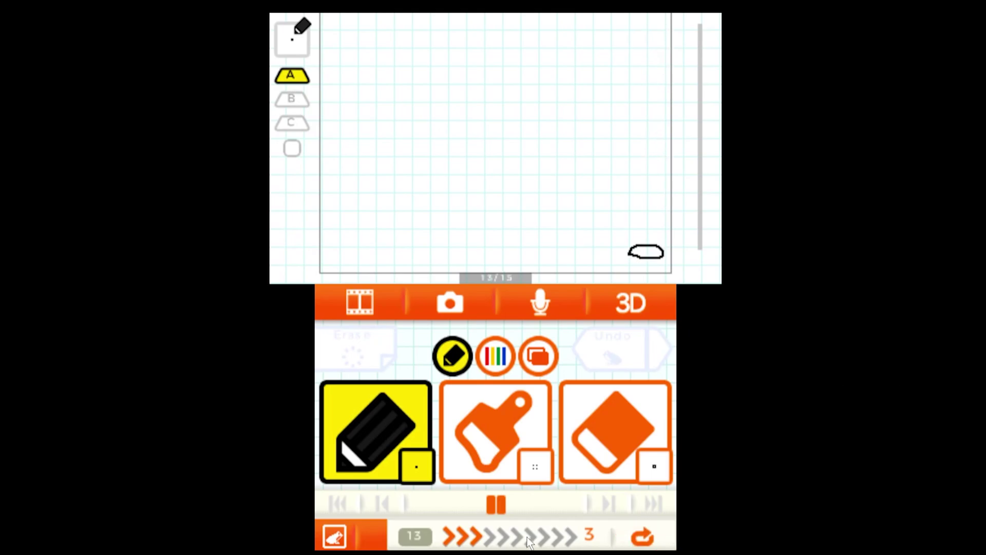
{"action": "left_click", "coordinate": [557, 537]}
{"action": "mouse_move", "coordinate": [556, 538]}
{"action": "left_mouse_down"}
{"action": "mouse_move", "coordinate": [411, 539]}
{"action": "mouse_move", "coordinate": [568, 542]}
{"action": "left_mouse_up"}
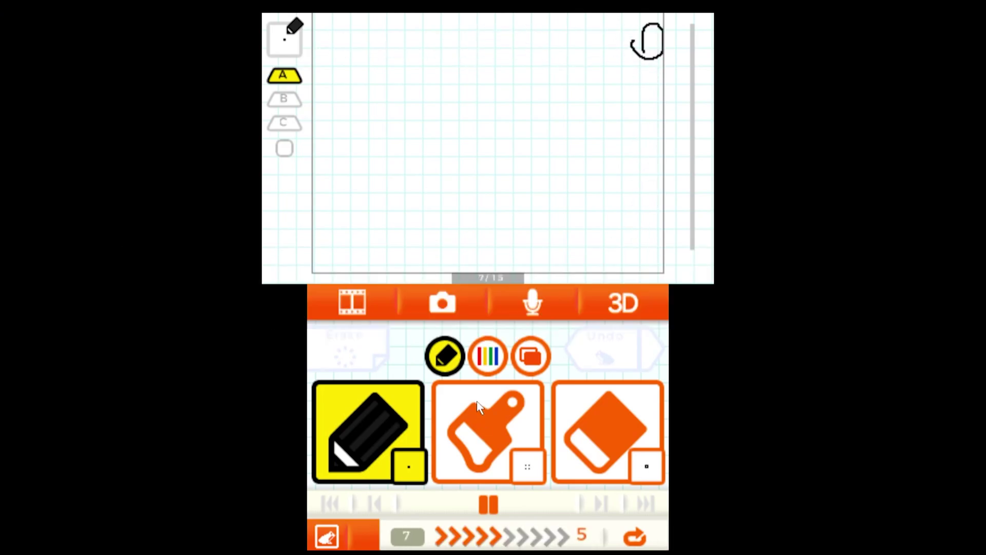
Recolor Layer A's black pen to green and set it back to black.
{"action": "left_click", "coordinate": [488, 356]}
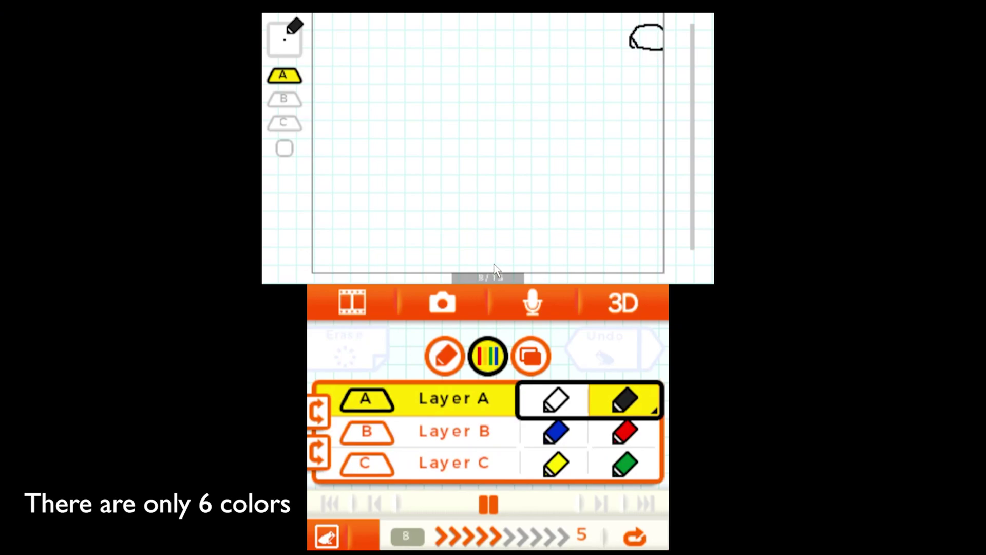
{"action": "left_click", "coordinate": [600, 397]}
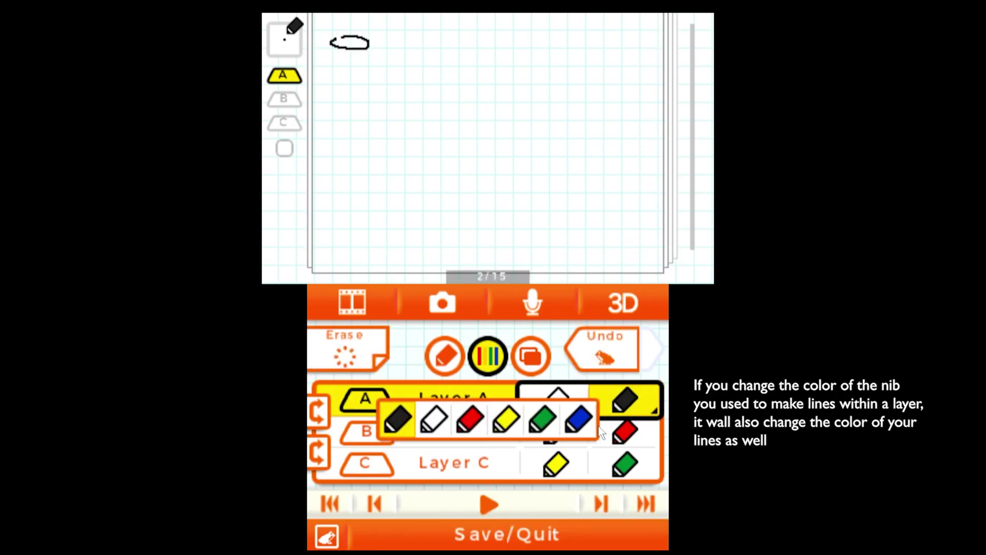
{"action": "left_click", "coordinate": [543, 420]}
{"action": "left_click", "coordinate": [637, 399]}
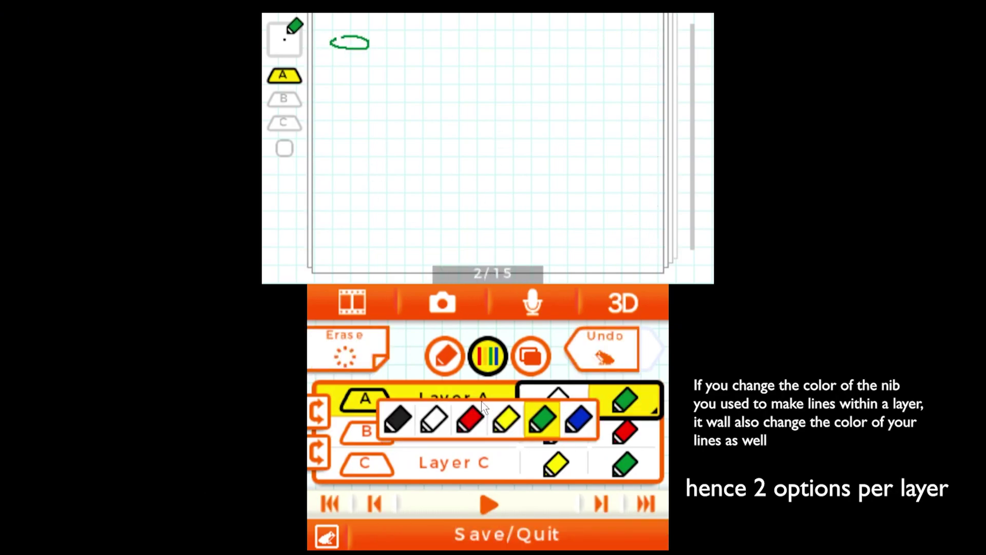
{"action": "left_click", "coordinate": [402, 415]}
Swap Layer A with Layer B and Layer B with Layer C, and reverse both swaps to restore the original order.
{"action": "left_click", "coordinate": [320, 419]}
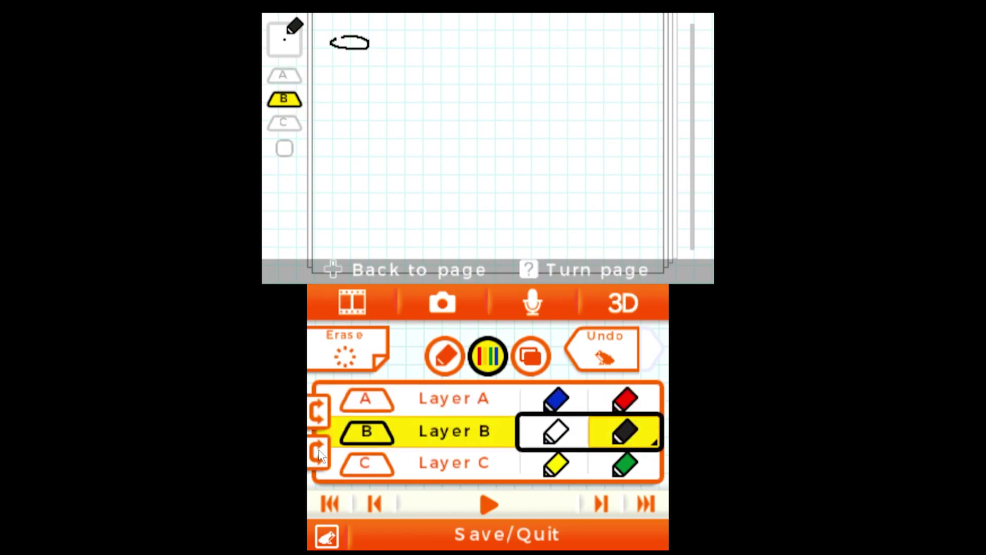
{"action": "left_click", "coordinate": [321, 452]}
{"action": "left_click", "coordinate": [322, 452]}
{"action": "left_click", "coordinate": [319, 419]}
Toggle the visibility of layers A and B off and back on.
{"action": "key", "text": "q"}
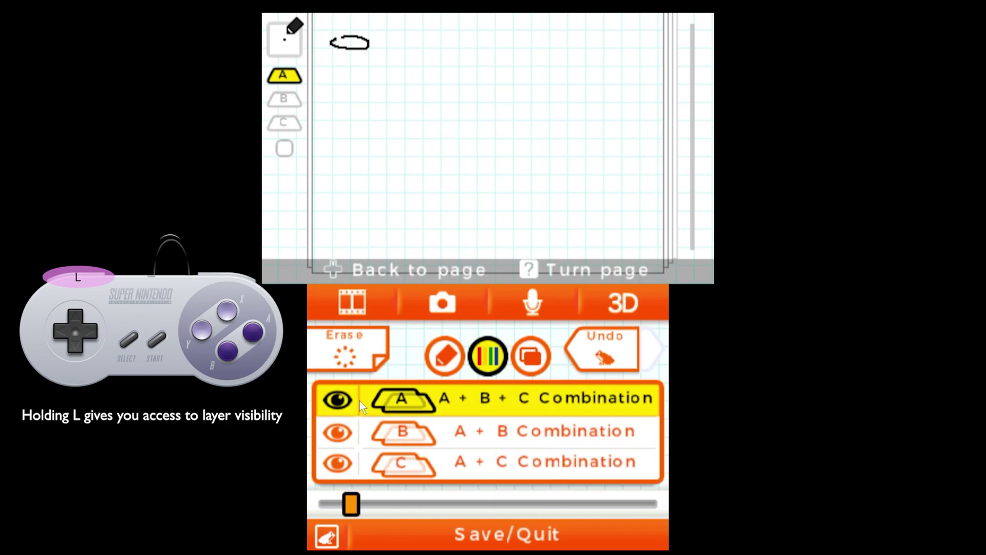
{"action": "left_click", "coordinate": [344, 408]}
{"action": "left_click", "coordinate": [344, 408]}
{"action": "left_click", "coordinate": [338, 433]}
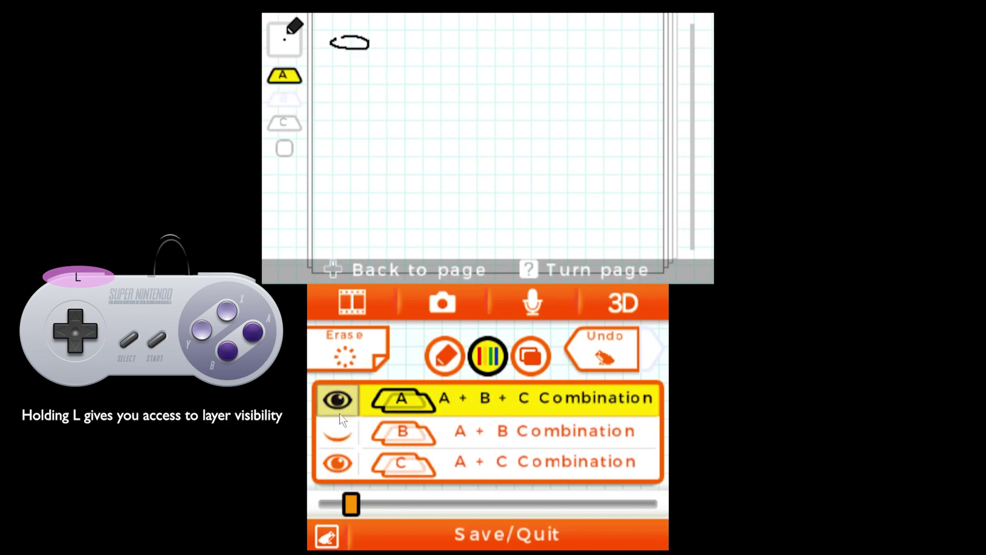
{"action": "left_click", "coordinate": [340, 411]}
{"action": "left_click", "coordinate": [338, 434]}
{"action": "left_click", "coordinate": [343, 408]}
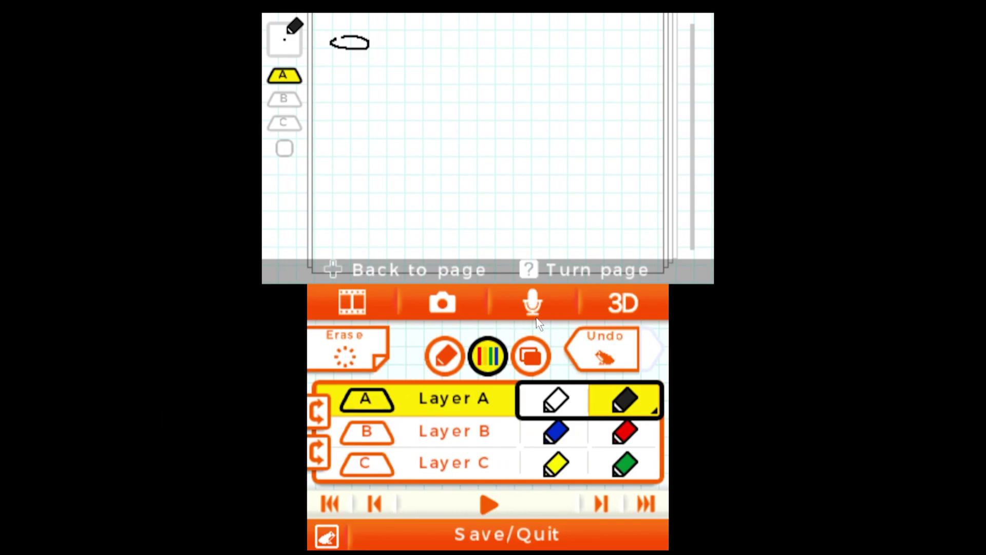
Examine the available paper colors among the page tools and close the palette without choosing one.
{"action": "left_click", "coordinate": [534, 359]}
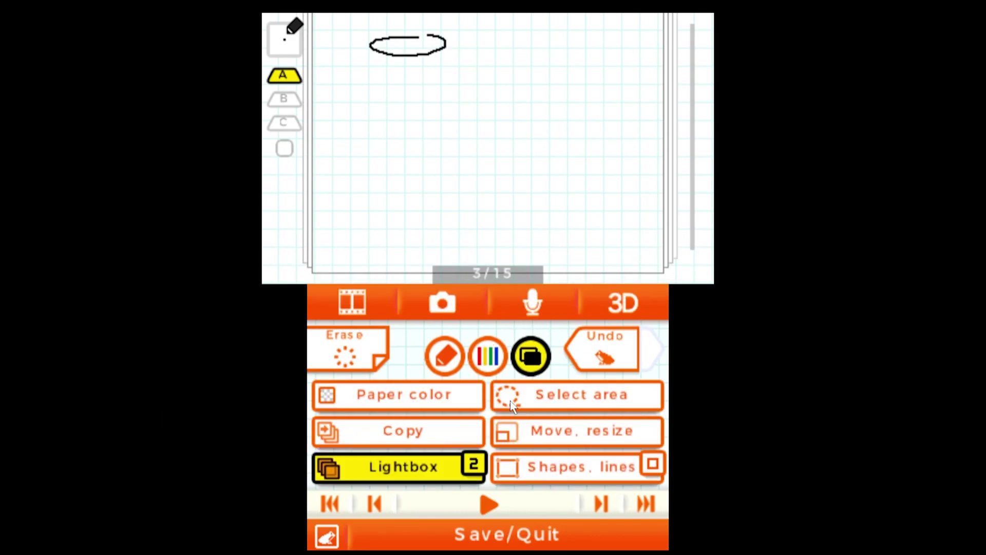
{"action": "left_click", "coordinate": [414, 394]}
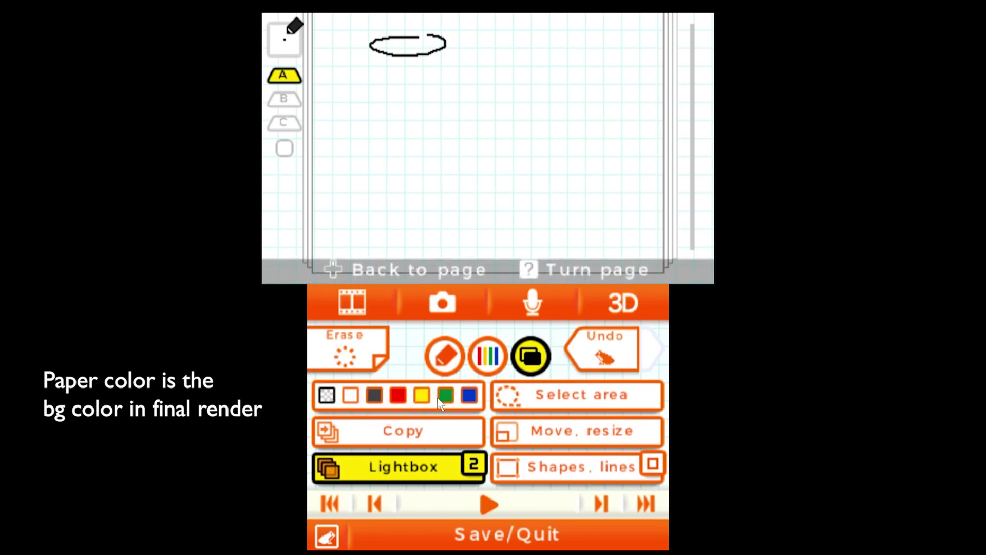
{"action": "left_click", "coordinate": [403, 425]}
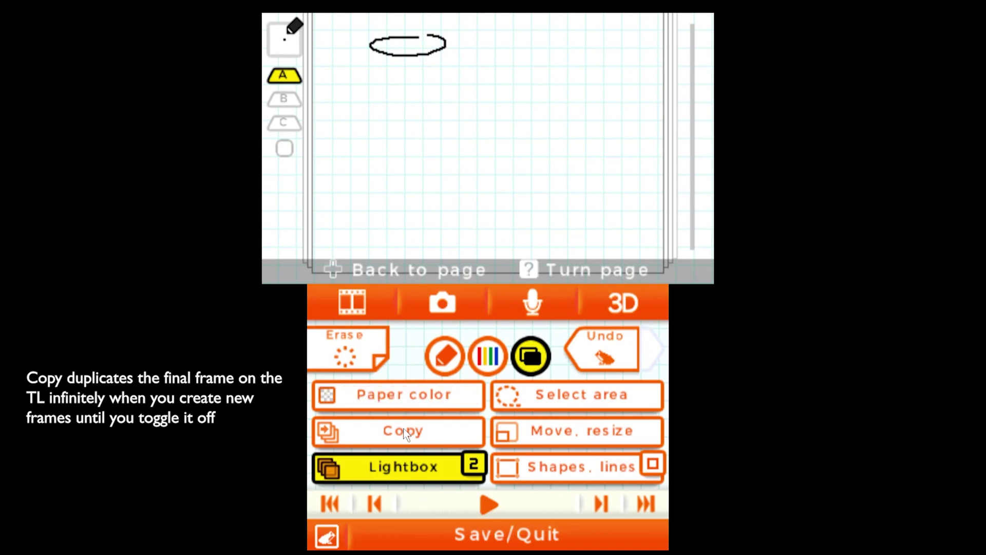
Toggle the Lightbox off and back on, and check its page-count options without changing them.
{"action": "left_click", "coordinate": [396, 468]}
{"action": "left_click", "coordinate": [396, 467]}
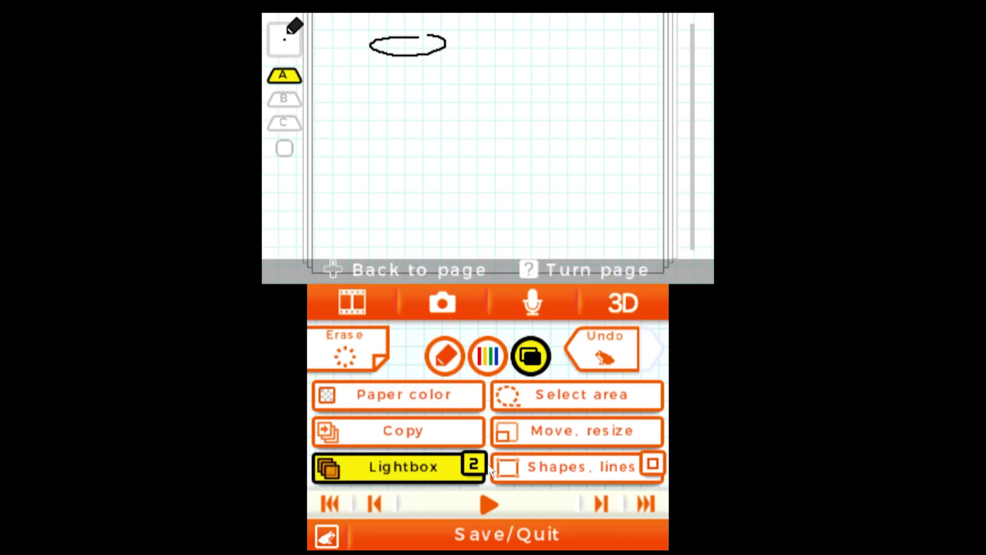
{"action": "left_click", "coordinate": [482, 465]}
{"action": "left_click", "coordinate": [360, 468]}
Select a freehand area around the ellipse on page 3 and return to the page tools.
{"action": "left_click", "coordinate": [586, 409]}
{"action": "mouse_move", "coordinate": [411, 381]}
{"action": "left_mouse_down"}
{"action": "mouse_move", "coordinate": [473, 368]}
{"action": "mouse_move", "coordinate": [475, 391]}
{"action": "left_mouse_up"}
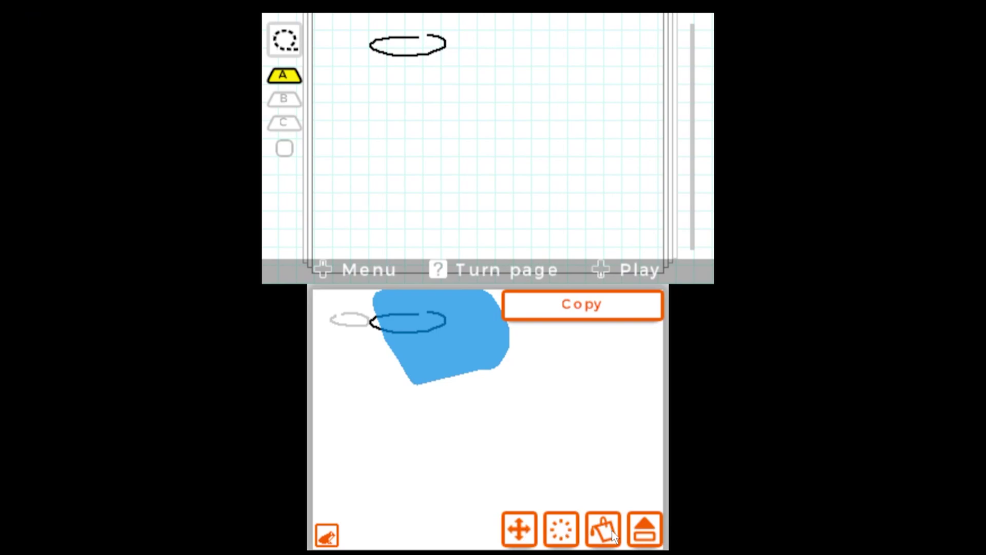
{"action": "left_click", "coordinate": [327, 535]}
Try moving Layer A's ellipse around page 3 with Move, resize.
{"action": "left_click", "coordinate": [589, 434]}
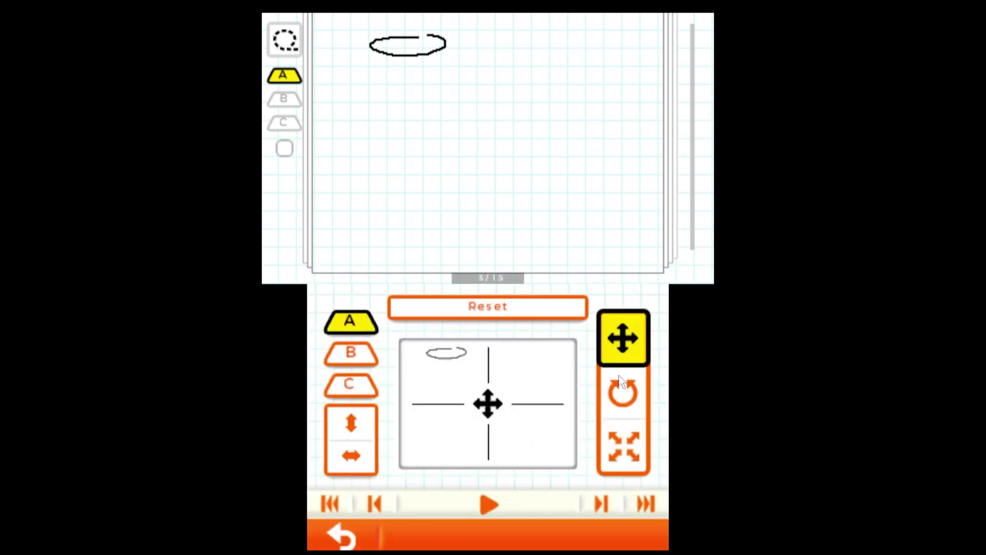
{"action": "left_click_drag", "start_coordinate": [507, 385], "coordinate": [414, 396]}
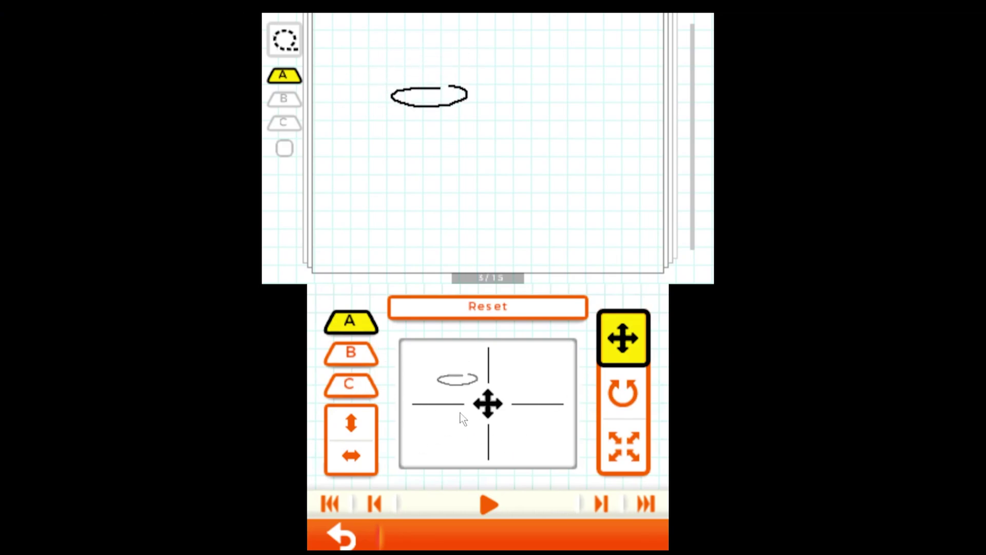
{"action": "left_click_drag", "start_coordinate": [490, 396], "coordinate": [604, 396]}
Try rotating and enlarging Layer A's ellipse on page 3.
{"action": "left_click", "coordinate": [613, 394]}
{"action": "left_click_drag", "start_coordinate": [489, 408], "coordinate": [519, 390]}
{"action": "left_click", "coordinate": [623, 445]}
{"action": "mouse_move", "coordinate": [620, 337]}
{"action": "left_mouse_down"}
{"action": "mouse_move", "coordinate": [588, 378]}
{"action": "mouse_move", "coordinate": [624, 329]}
{"action": "left_mouse_up"}
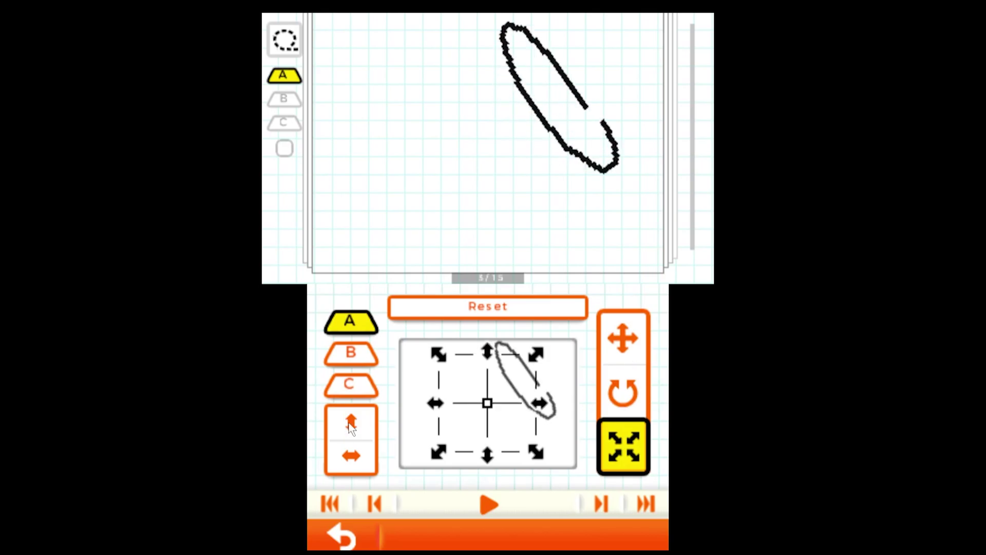
Flip Layer A's ellipse vertically and horizontally, and discard all the transform changes.
{"action": "left_click", "coordinate": [357, 427]}
{"action": "left_click", "coordinate": [356, 460]}
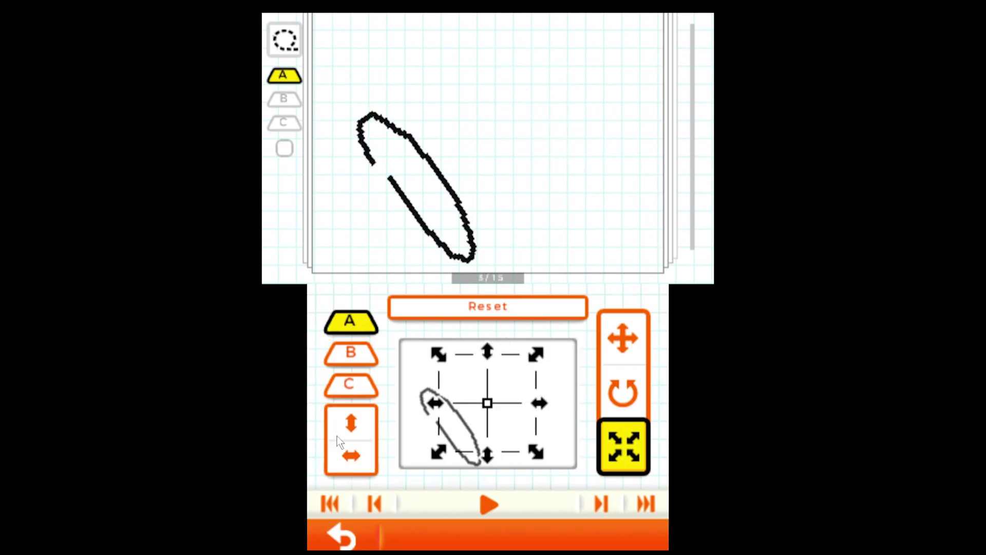
{"action": "left_click", "coordinate": [341, 535]}
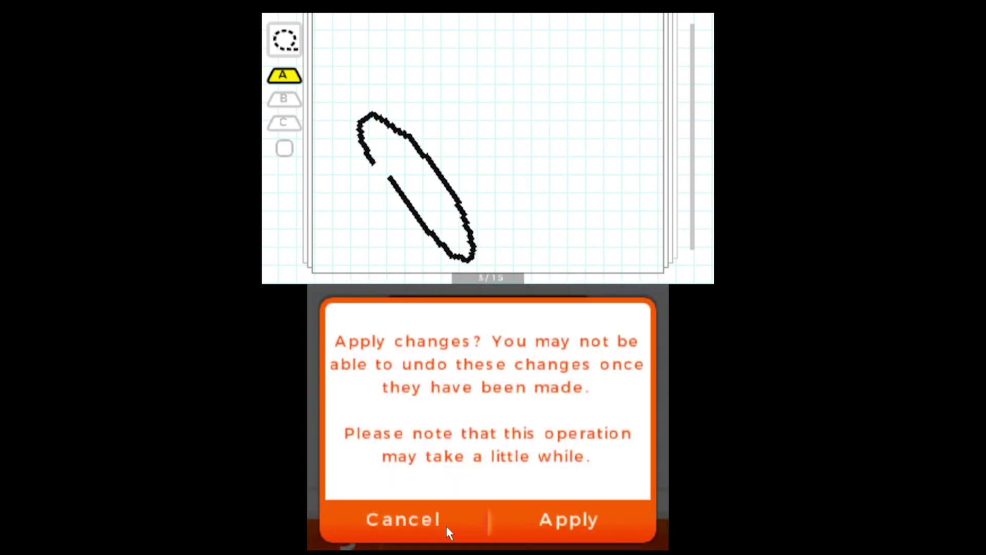
{"action": "left_click", "coordinate": [446, 526]}
{"action": "left_click", "coordinate": [568, 518]}
{"action": "left_click", "coordinate": [568, 520]}
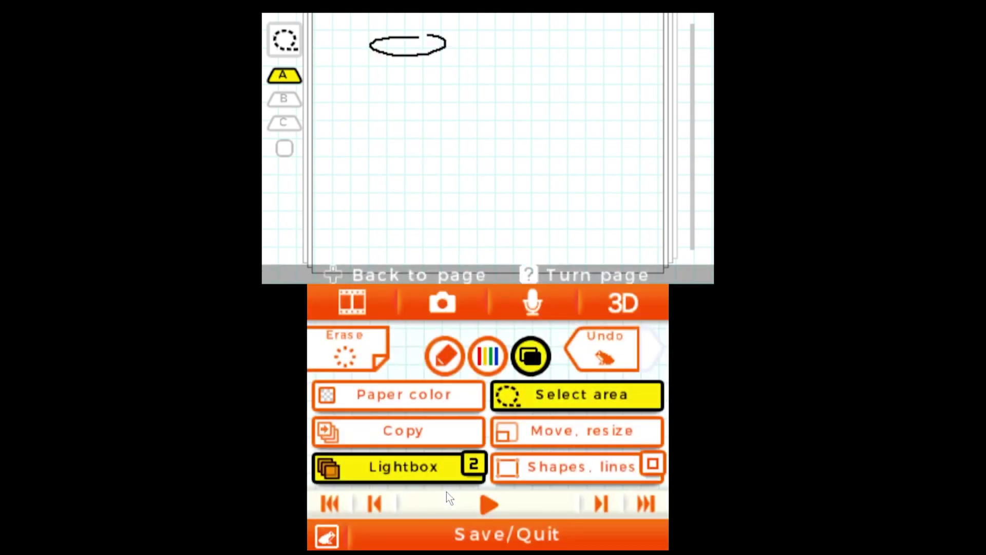
Draw a wide rectangle below the ellipse on page 3 with the Shapes tool and show the available shape types.
{"action": "left_click", "coordinate": [584, 427]}
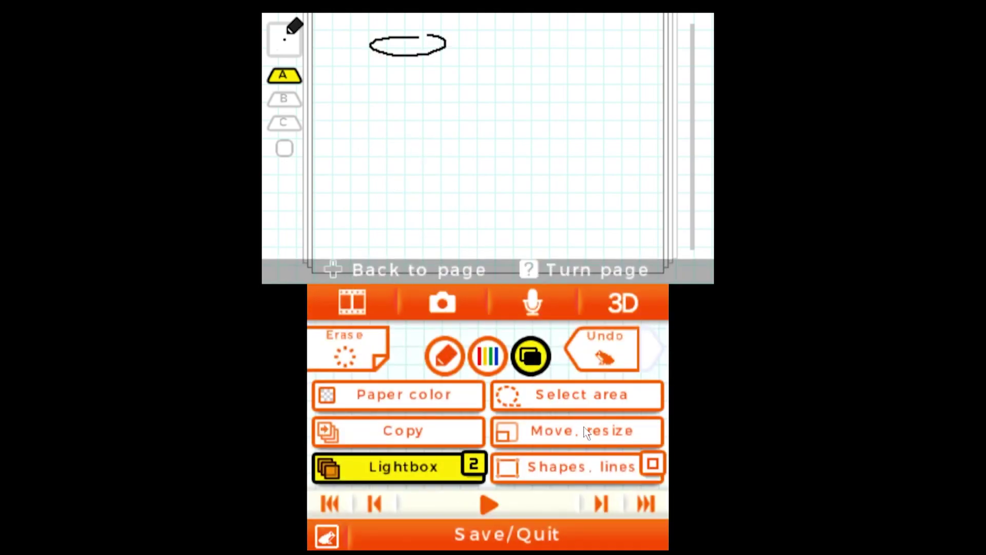
{"action": "left_click", "coordinate": [575, 475]}
{"action": "left_click_drag", "start_coordinate": [477, 410], "coordinate": [589, 387]}
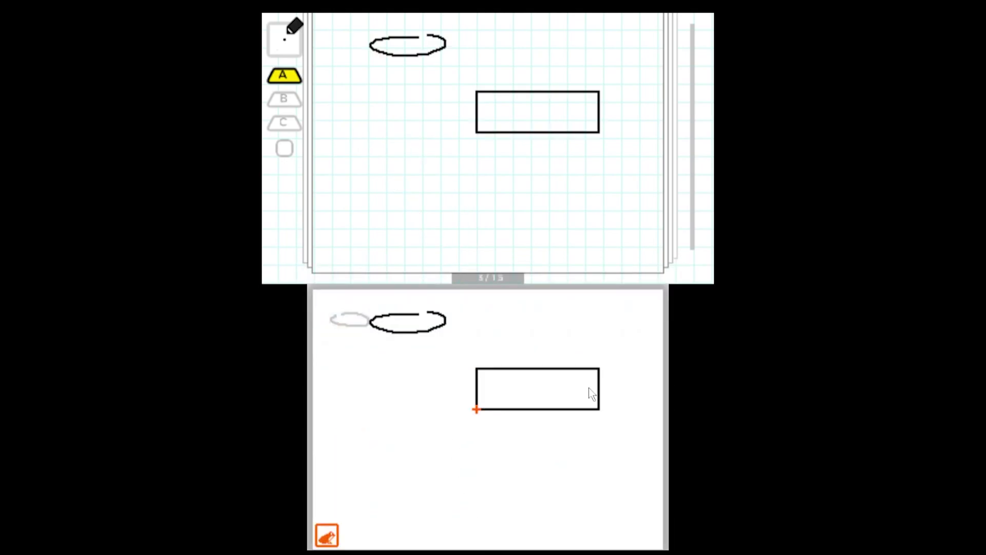
{"action": "left_click", "coordinate": [330, 538]}
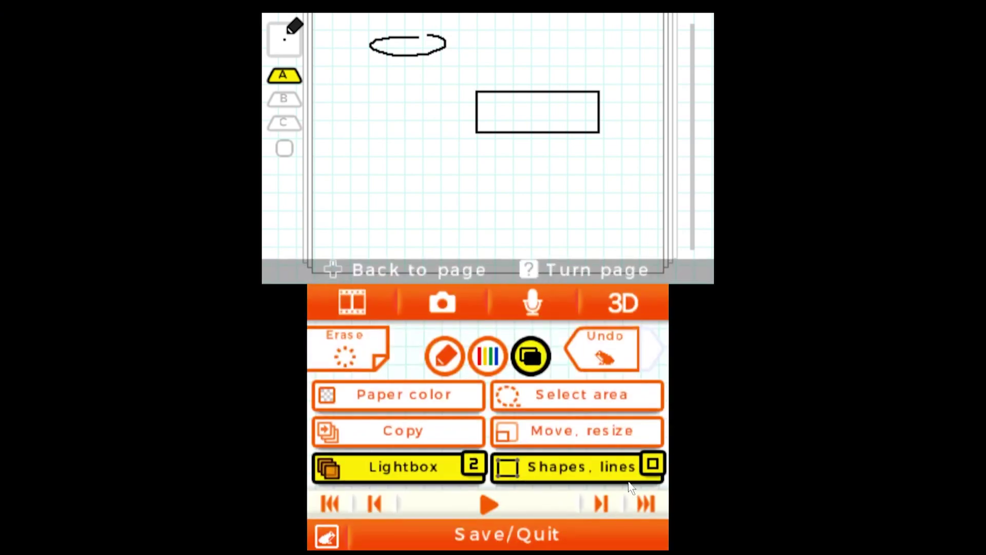
{"action": "left_click", "coordinate": [658, 466]}
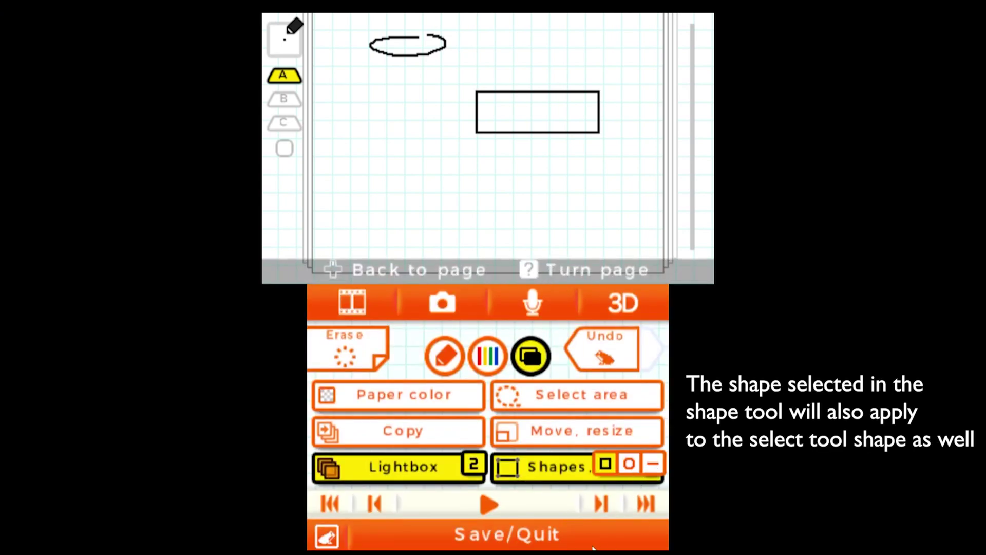
Look briefly at the page filmstrip and undo the rectangle on page 3.
{"action": "left_click", "coordinate": [364, 306]}
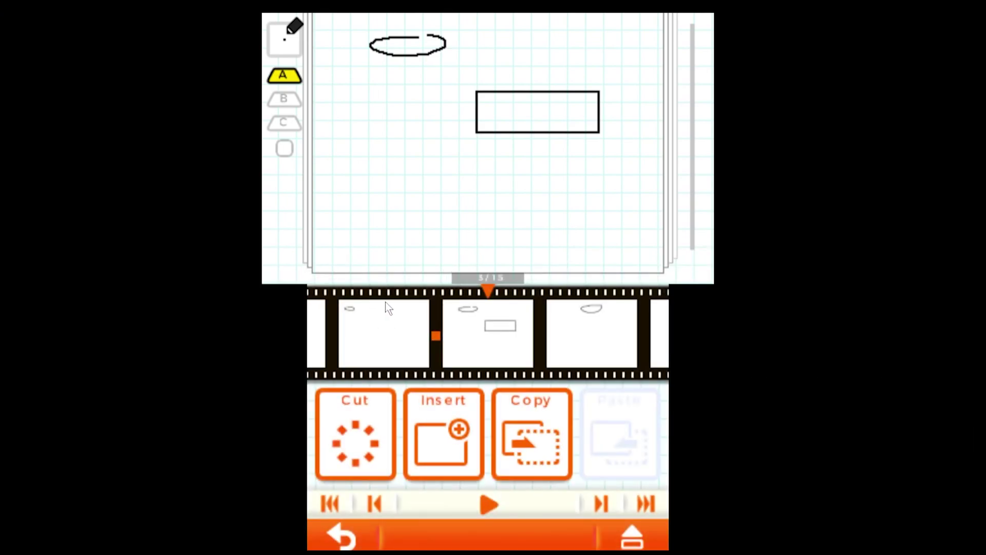
{"action": "left_click_drag", "start_coordinate": [385, 303], "coordinate": [410, 315]}
{"action": "left_click", "coordinate": [334, 540]}
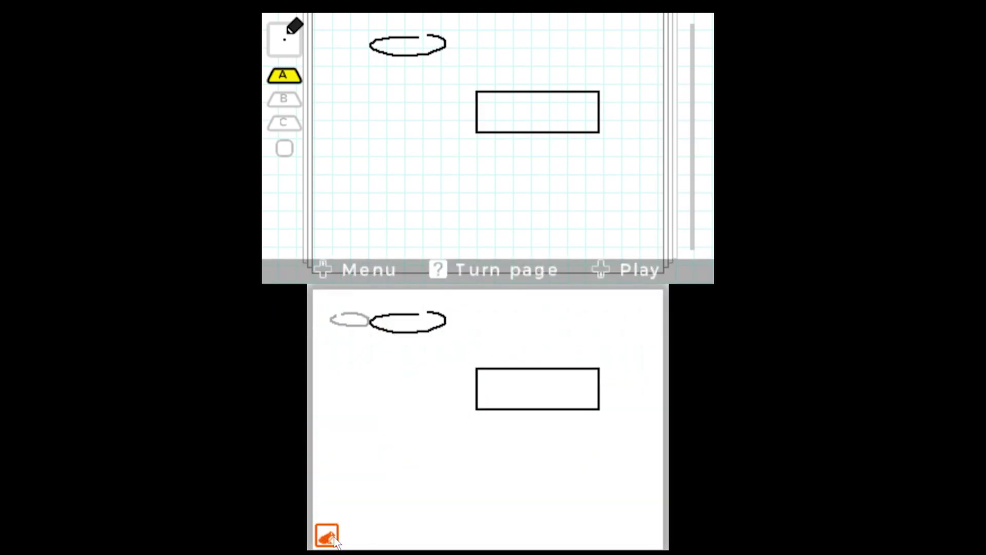
{"action": "key", "text": "ctrl+z"}
{"action": "left_click", "coordinate": [334, 537]}
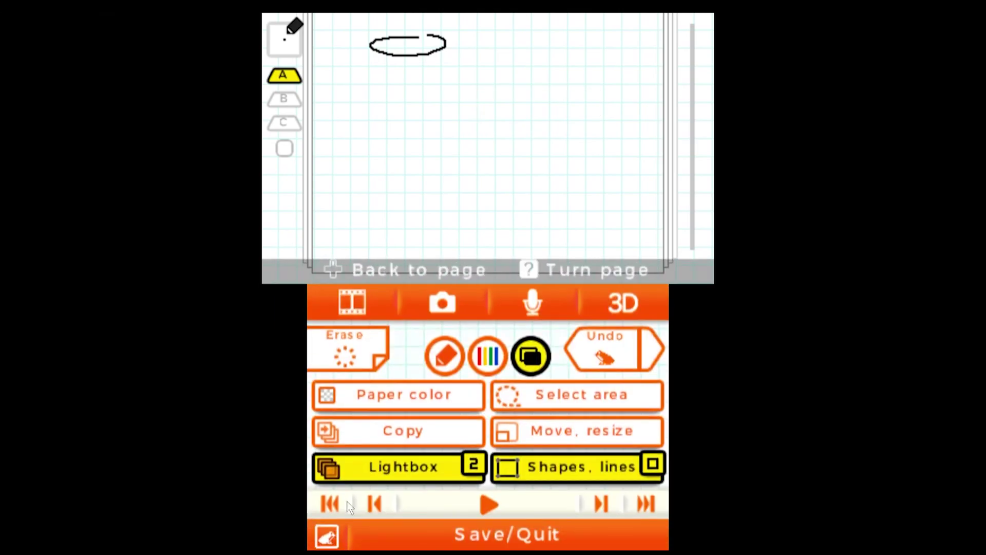
Add a duplicate of page 1 as page 2 in the filmstrip and cut that extra page again.
{"action": "left_click", "coordinate": [355, 303]}
{"action": "key", "text": "Left"}
{"action": "key", "text": "Right"}
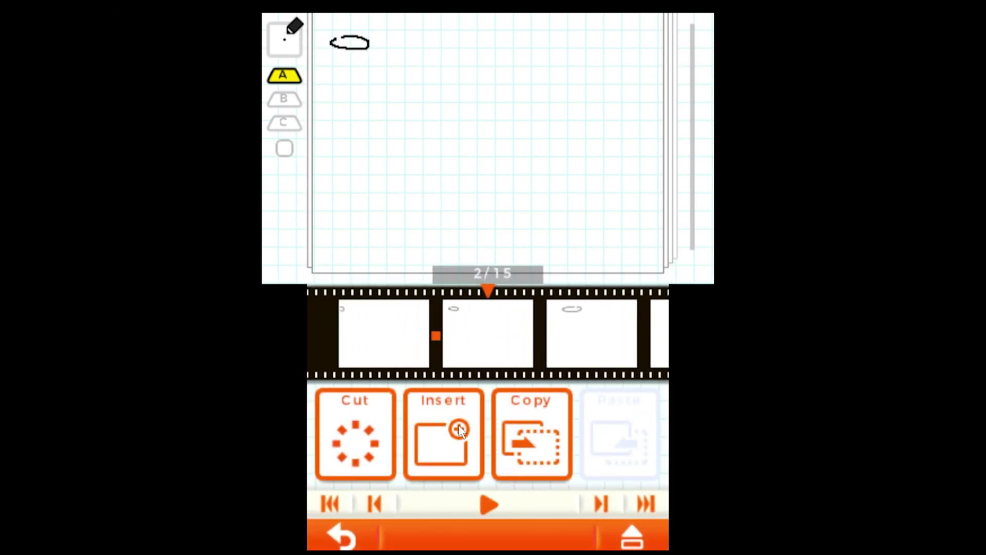
{"action": "left_click", "coordinate": [457, 431]}
{"action": "key", "text": "Left"}
{"action": "left_click", "coordinate": [540, 432]}
{"action": "key", "text": "Right"}
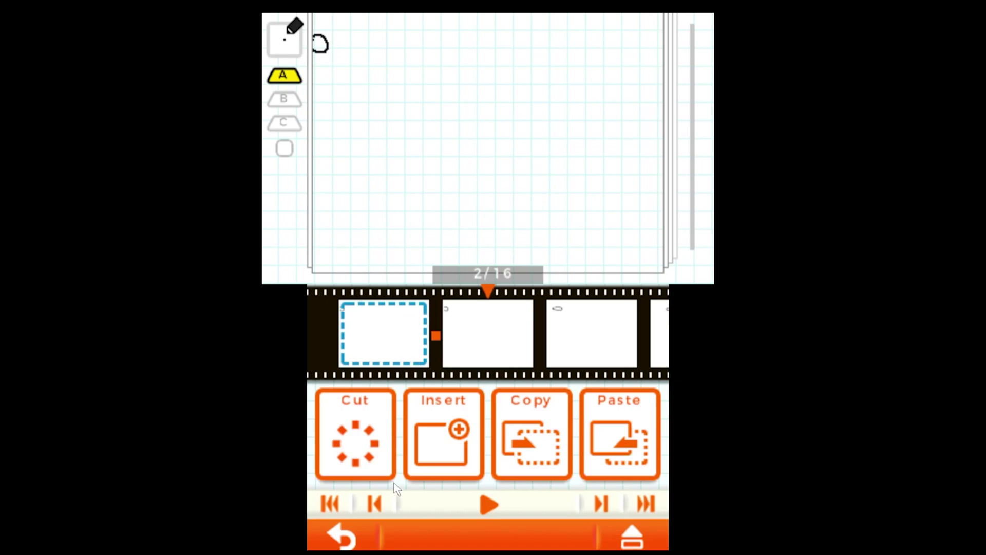
{"action": "left_click", "coordinate": [367, 450]}
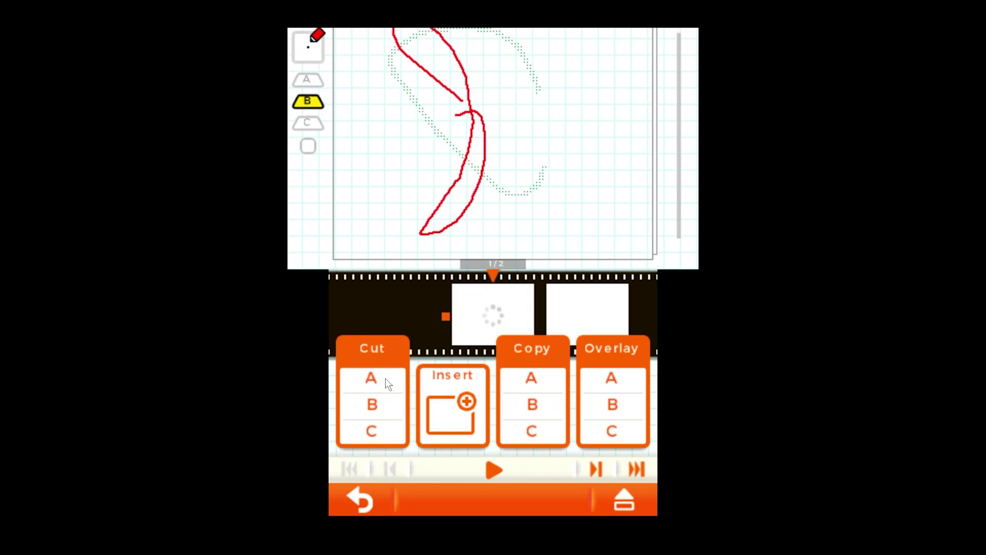
Copy only Layer A from page 1, overlay it on page 2, and leave the filmstrip.
{"action": "left_click", "coordinate": [385, 378]}
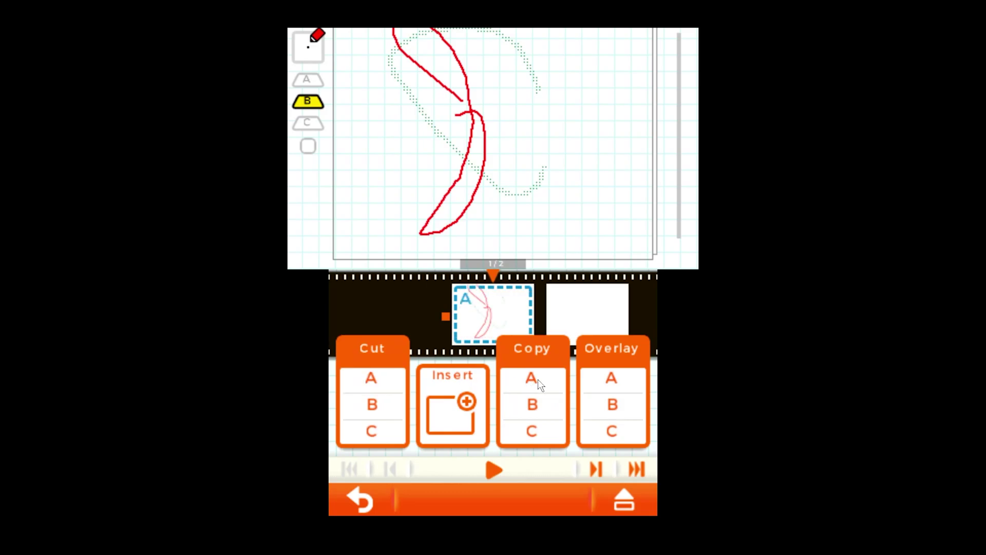
{"action": "left_click", "coordinate": [581, 316]}
{"action": "left_click", "coordinate": [595, 386]}
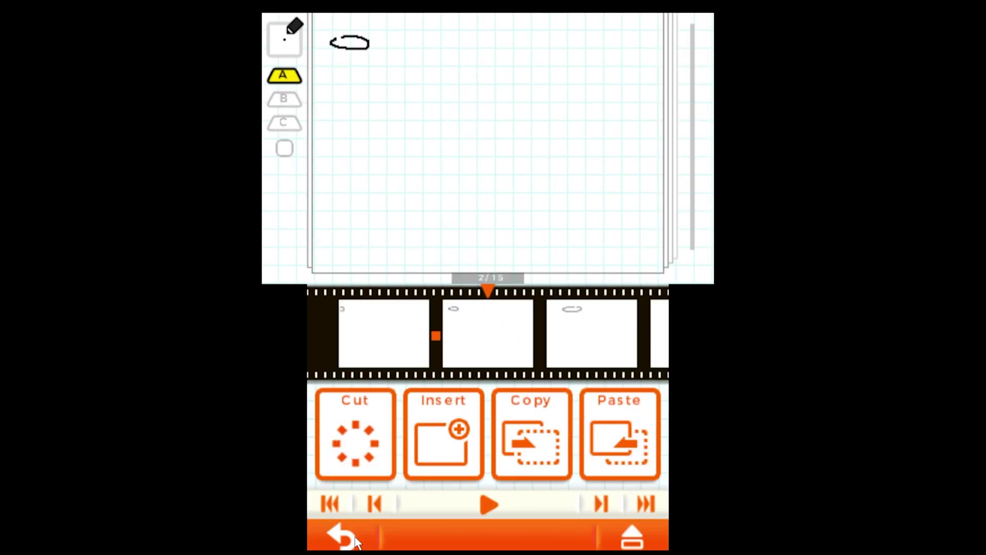
{"action": "left_click", "coordinate": [356, 542]}
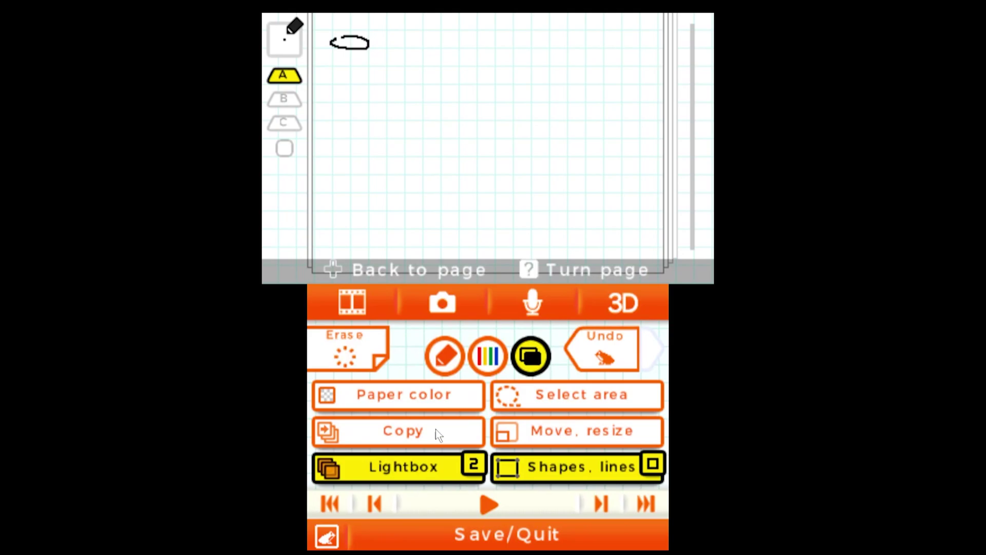
Try adjusting how camera images are converted to shading and lines, and leave the camera tool without capturing.
{"action": "left_click", "coordinate": [453, 304]}
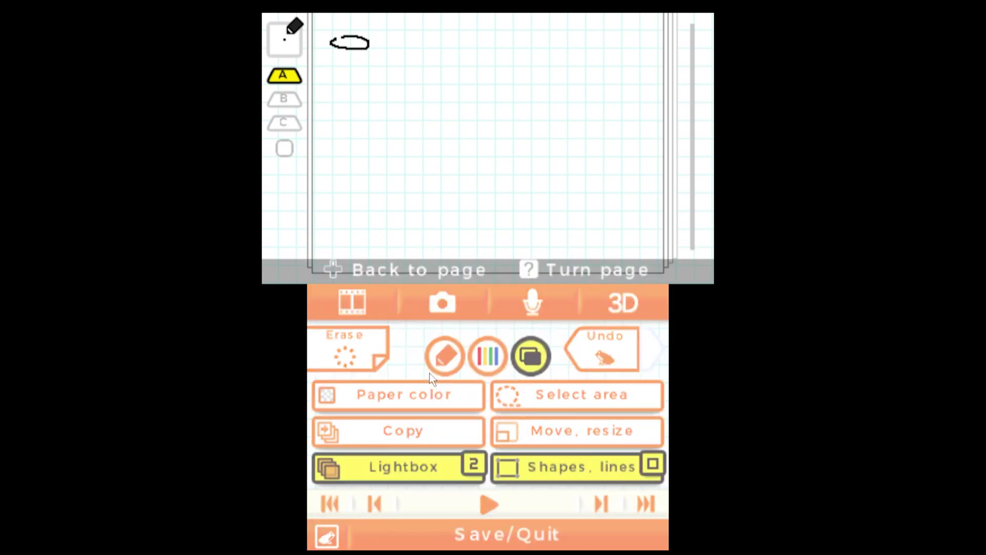
{"action": "mouse_move", "coordinate": [468, 417]}
{"action": "left_mouse_down"}
{"action": "mouse_move", "coordinate": [511, 489]}
{"action": "mouse_move", "coordinate": [487, 497]}
{"action": "mouse_move", "coordinate": [535, 480]}
{"action": "mouse_move", "coordinate": [527, 422]}
{"action": "mouse_move", "coordinate": [479, 446]}
{"action": "left_mouse_up"}
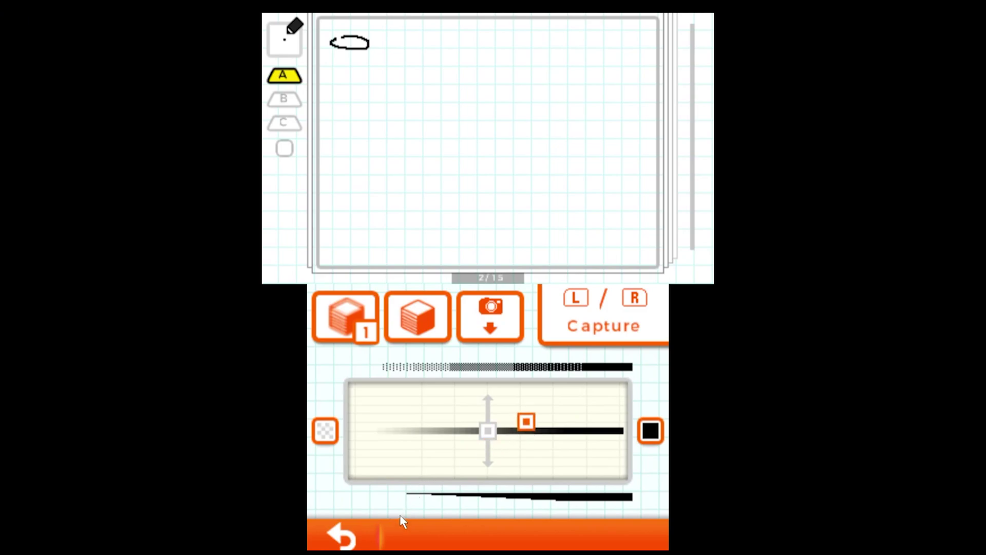
{"action": "mouse_move", "coordinate": [526, 421]}
{"action": "left_mouse_down"}
{"action": "mouse_move", "coordinate": [572, 416]}
{"action": "mouse_move", "coordinate": [605, 449]}
{"action": "mouse_move", "coordinate": [611, 419]}
{"action": "mouse_move", "coordinate": [530, 410]}
{"action": "left_mouse_up"}
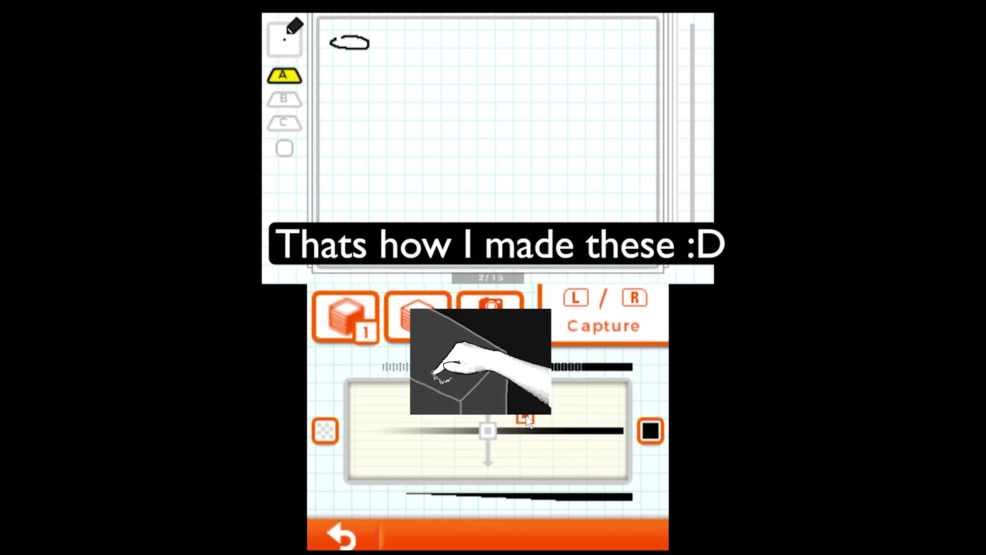
{"action": "left_click", "coordinate": [366, 520]}
Record a Background sound in the audio tool, preview the animation, and delete the recording.
{"action": "left_click", "coordinate": [537, 319]}
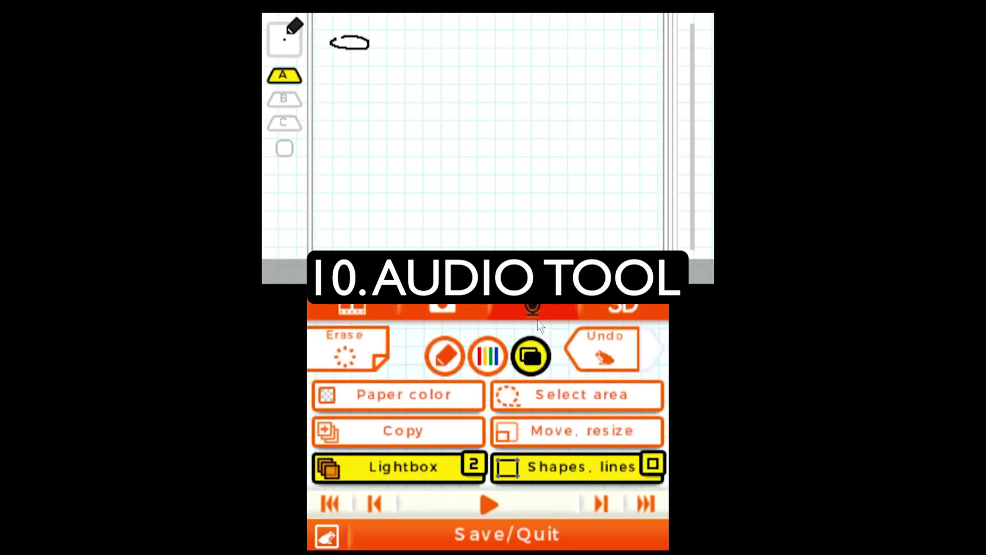
{"action": "left_click", "coordinate": [488, 504]}
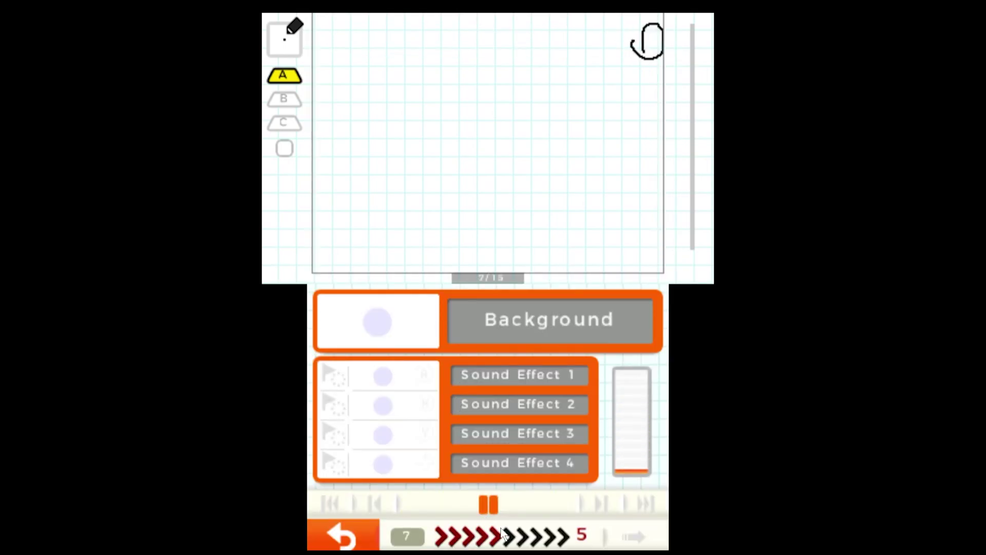
{"action": "left_click", "coordinate": [408, 335]}
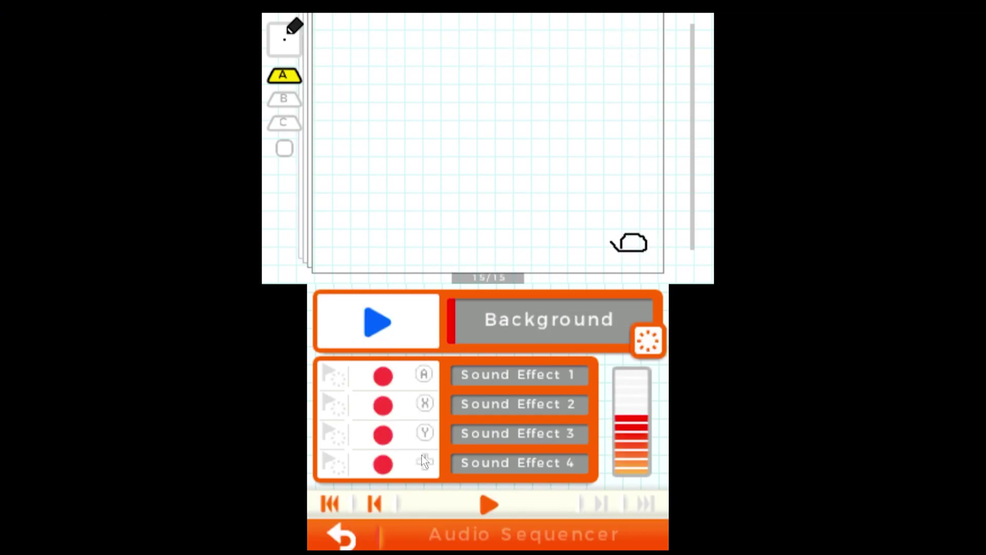
{"action": "left_click", "coordinate": [489, 504]}
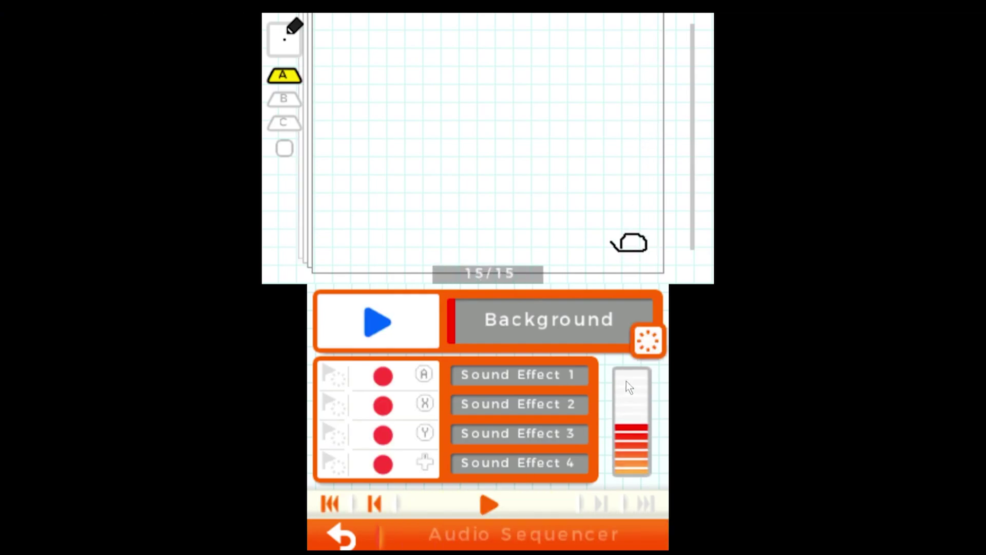
{"action": "left_click", "coordinate": [642, 339]}
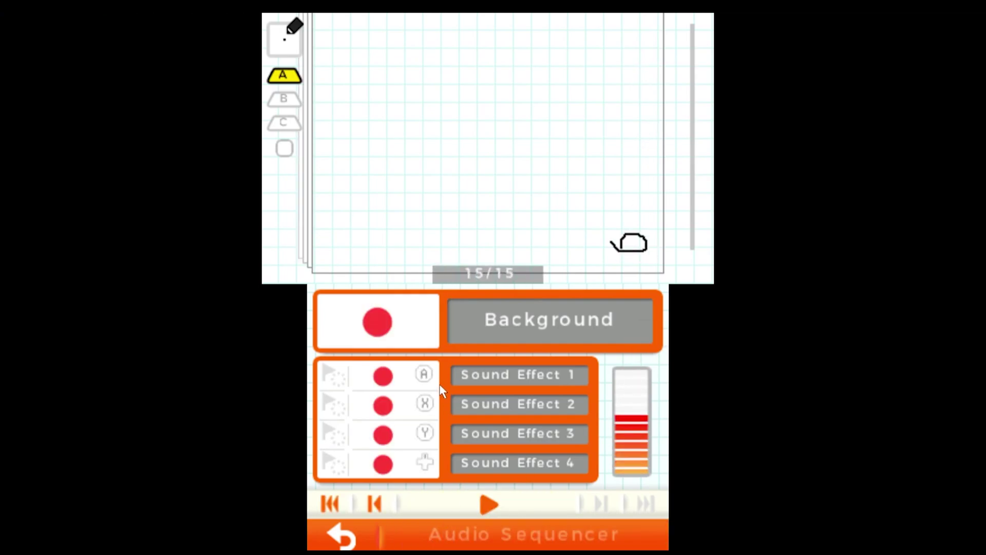
Record Sound Effect 1 and place it on page 8 in the Audio Sequencer.
{"action": "left_click", "coordinate": [396, 383]}
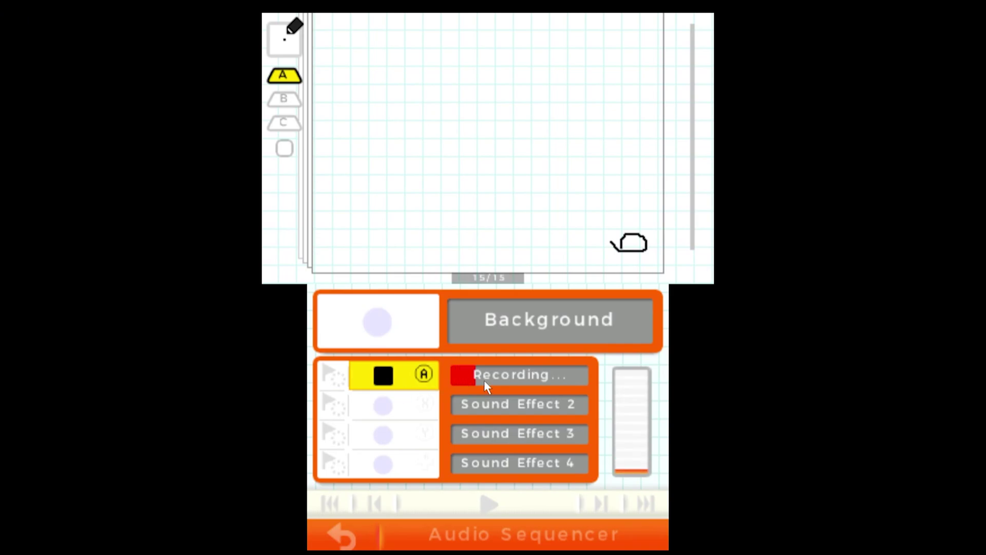
{"action": "left_click", "coordinate": [394, 379]}
{"action": "left_click", "coordinate": [510, 545]}
{"action": "key", "text": "Left"}
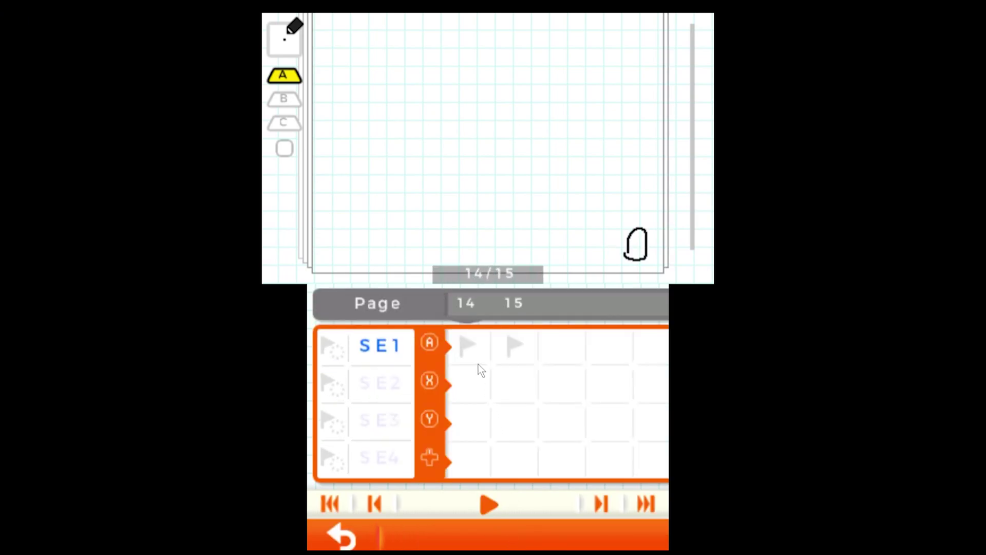
{"action": "key", "text": "Left"}
{"action": "key", "text": "Left"}
{"action": "key", "text": "Left"}
{"action": "key", "text": "Left"}
{"action": "key", "text": "Left"}
{"action": "key", "text": "Left"}
{"action": "key", "text": "Left"}
{"action": "key", "text": "Left"}
{"action": "key", "text": "Right"}
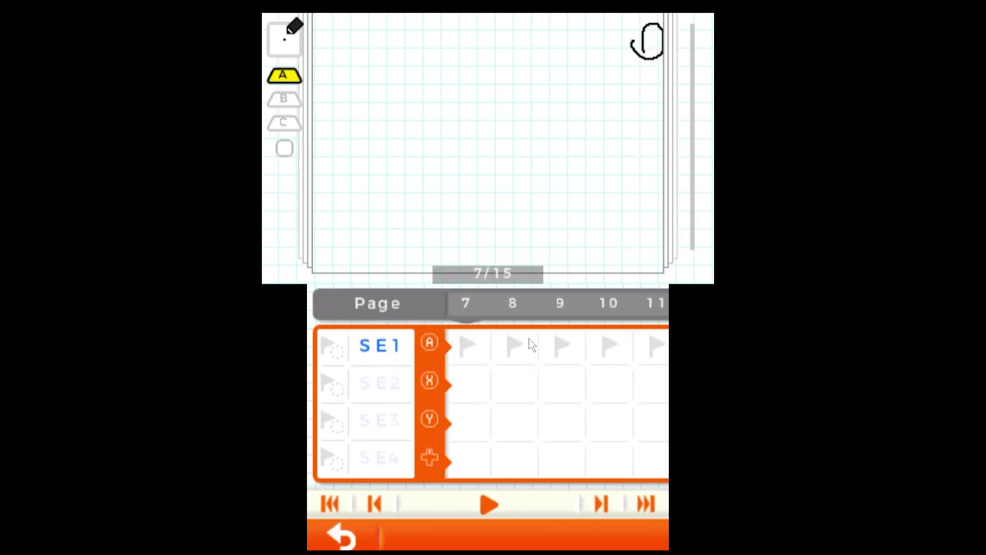
{"action": "left_click", "coordinate": [532, 345]}
{"action": "left_click", "coordinate": [368, 537]}
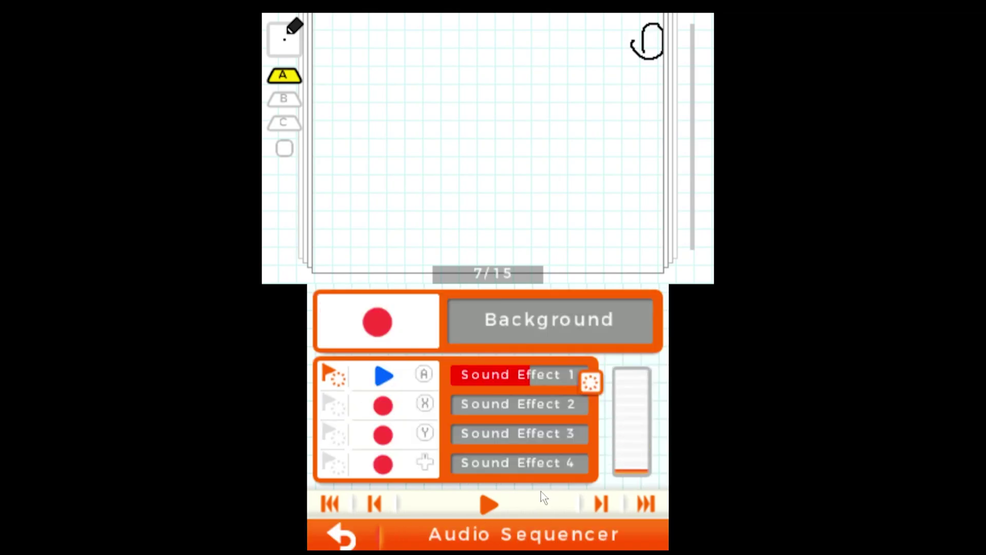
Save the flipnote to the SD card in the frog folder, using page 7 as its thumbnail.
{"action": "left_click", "coordinate": [361, 541]}
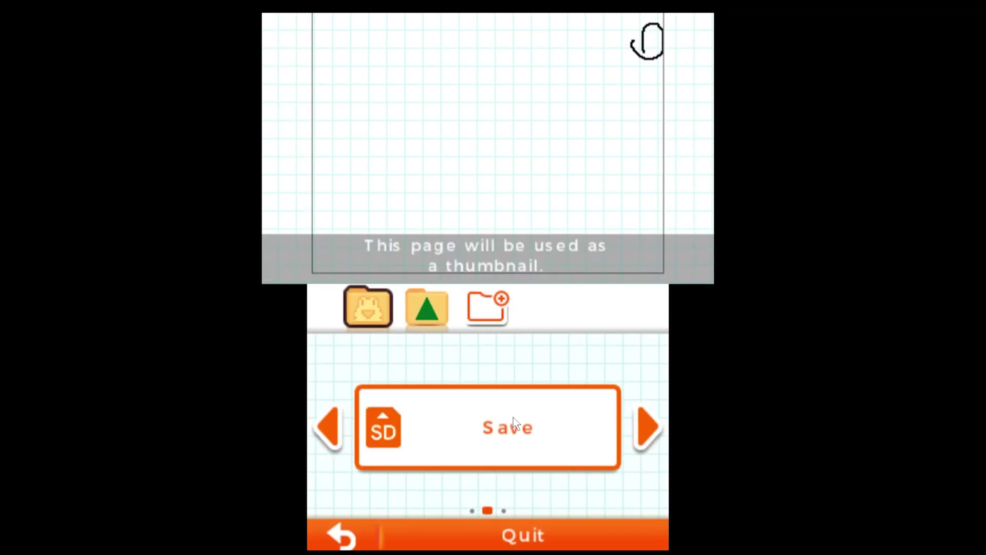
{"action": "left_click", "coordinate": [513, 417]}
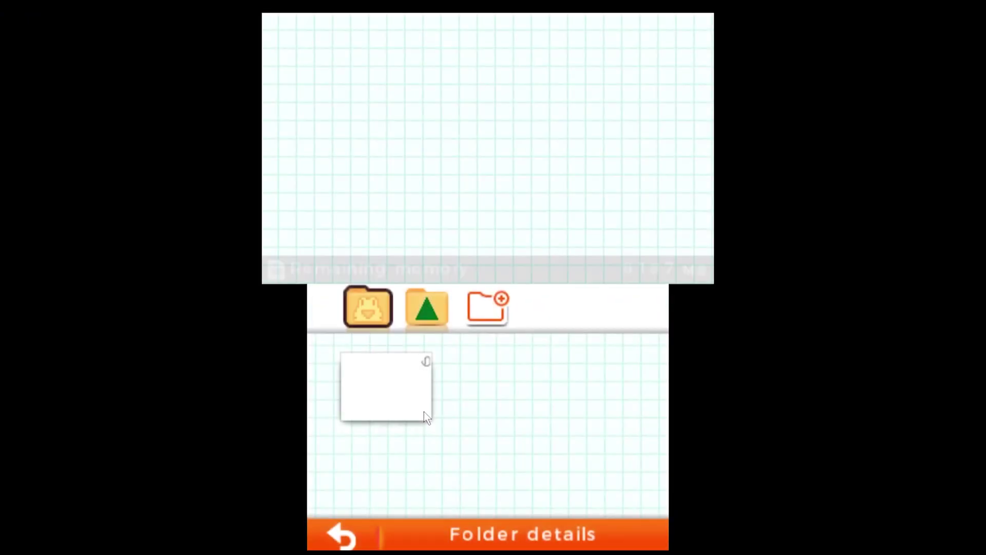
Open the saved flipnote's details and show its GIF and AVI export options.
{"action": "left_click", "coordinate": [406, 405]}
{"action": "left_click", "coordinate": [434, 535]}
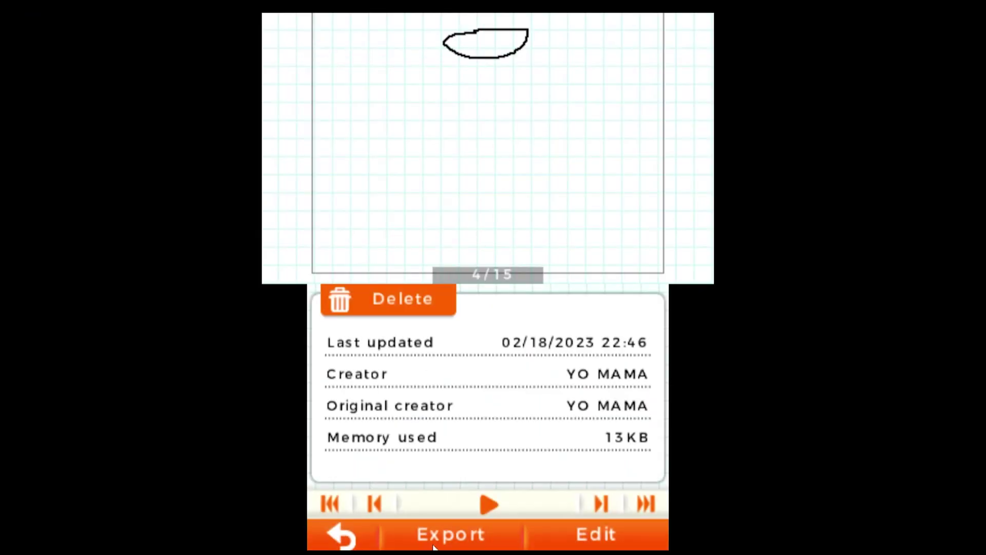
{"action": "left_click", "coordinate": [492, 536]}
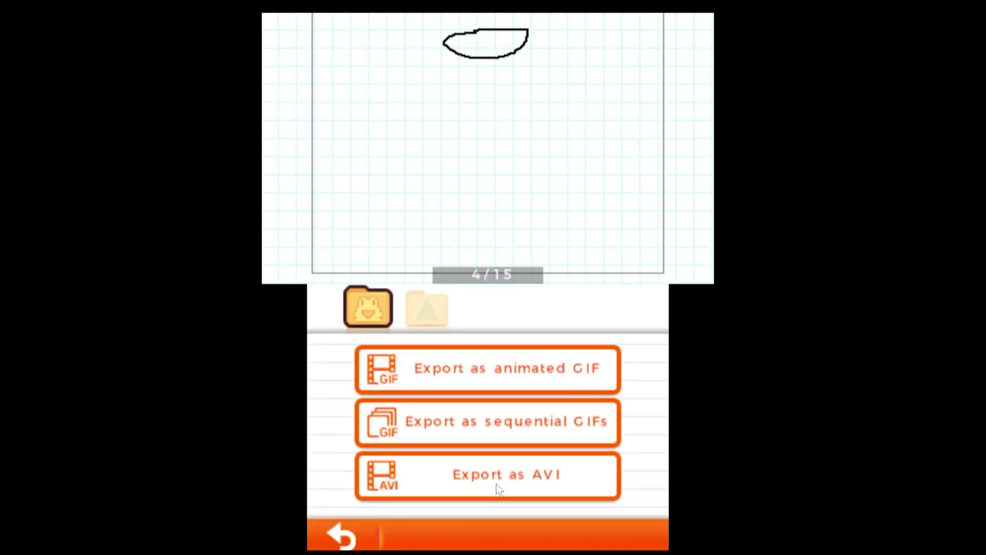